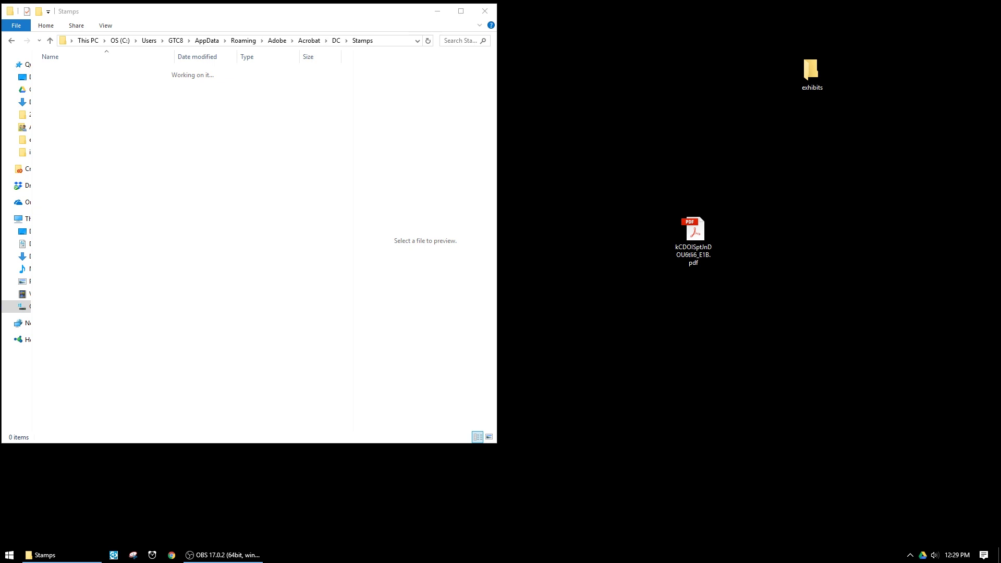
Go back to the C: drive in a maximized window and open the GTC8 profile folder under Users.
key(alt+Left)
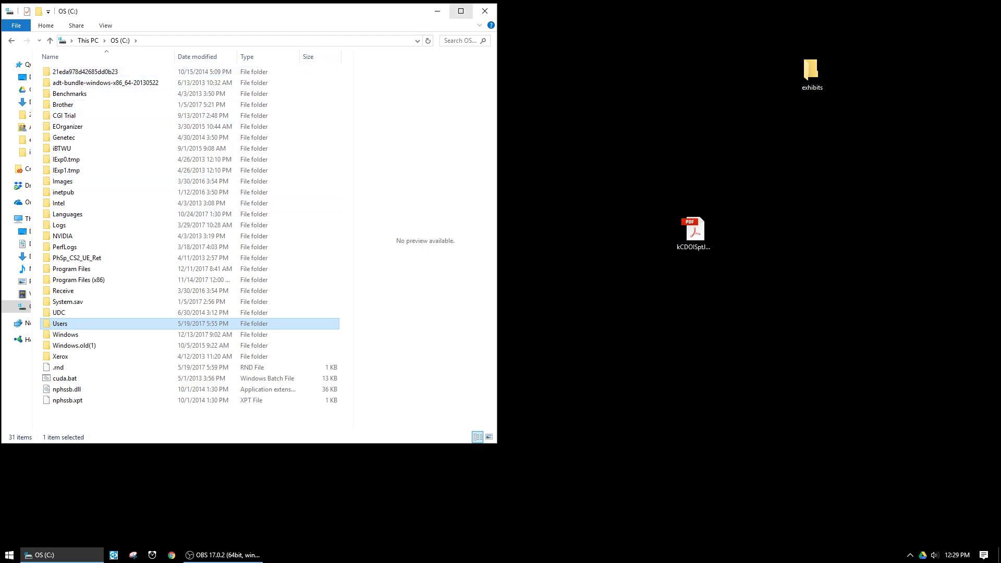
key(super+Up)
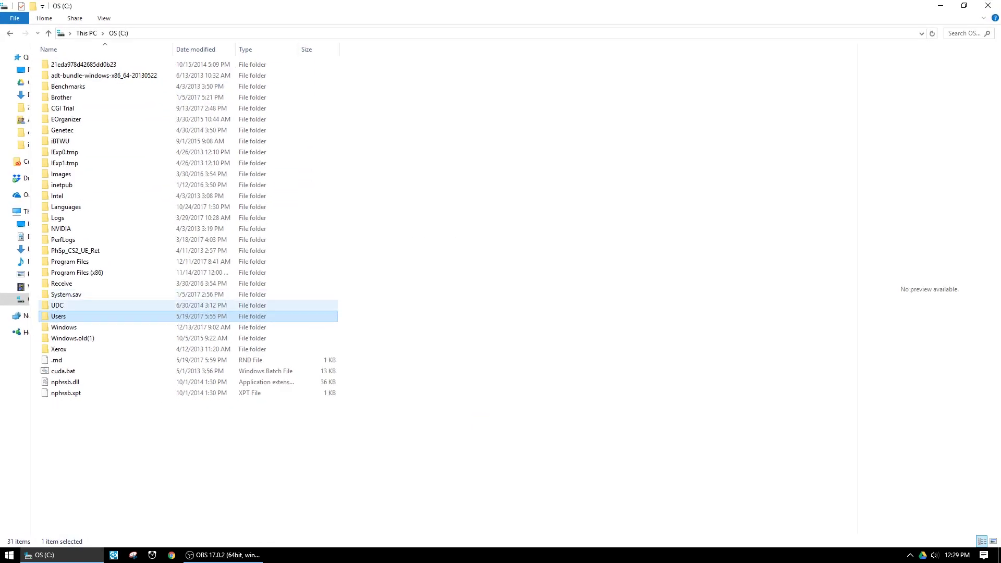
key(Return)
key(Up)
key(Up)
key(Return)
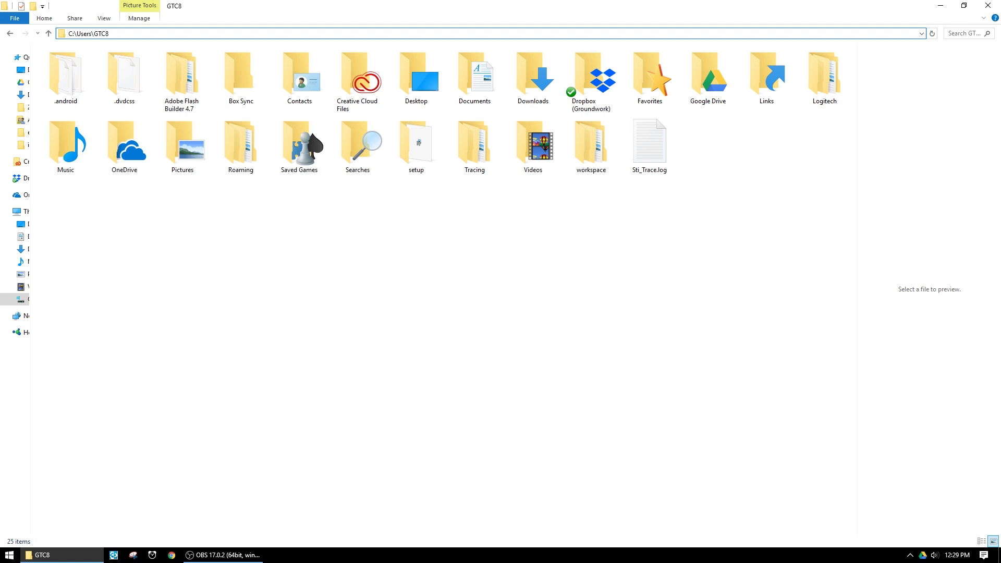
Open the hidden AppData folder by adding \appdata to the GTC8 folder path.
text(\ap)
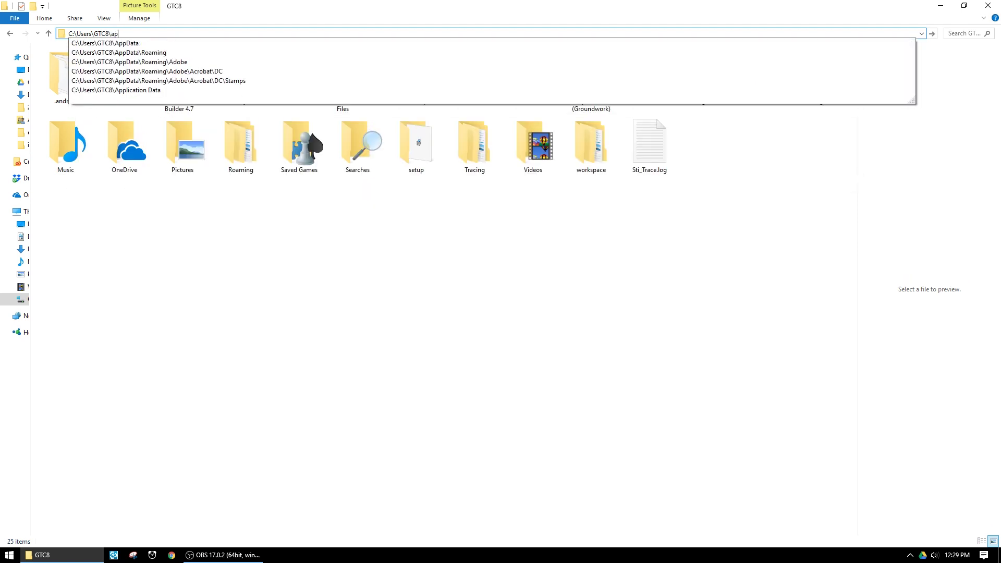
text(pdata)
key(Return)
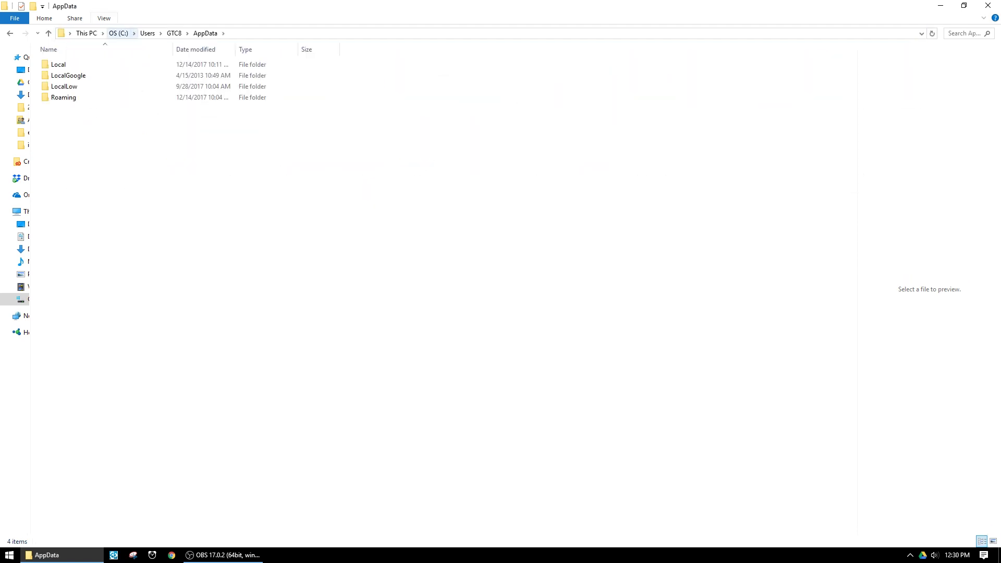
Open the Stamps folder inside AppData under Roaming, Adobe, Acrobat, DC.
key(Return)
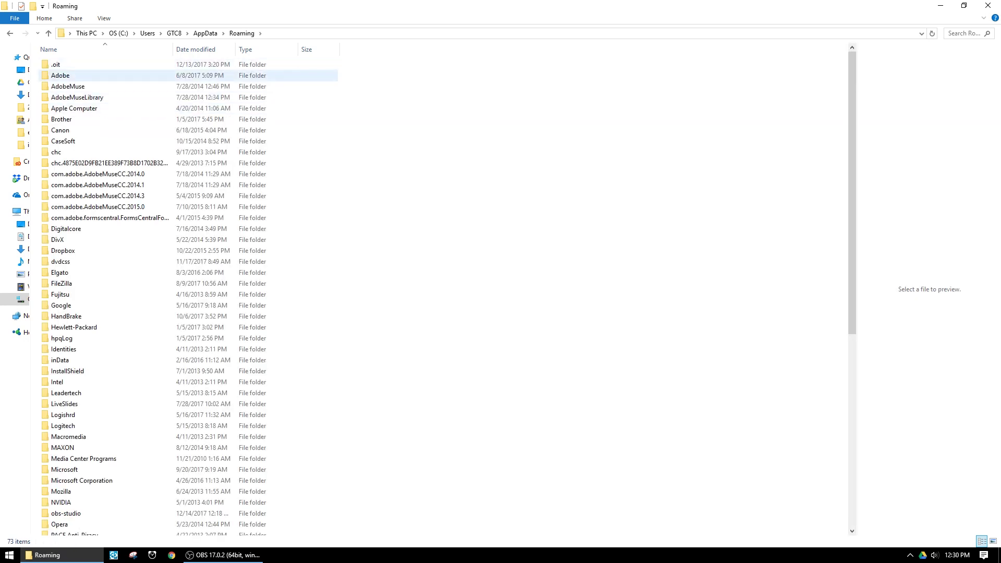
key(Return)
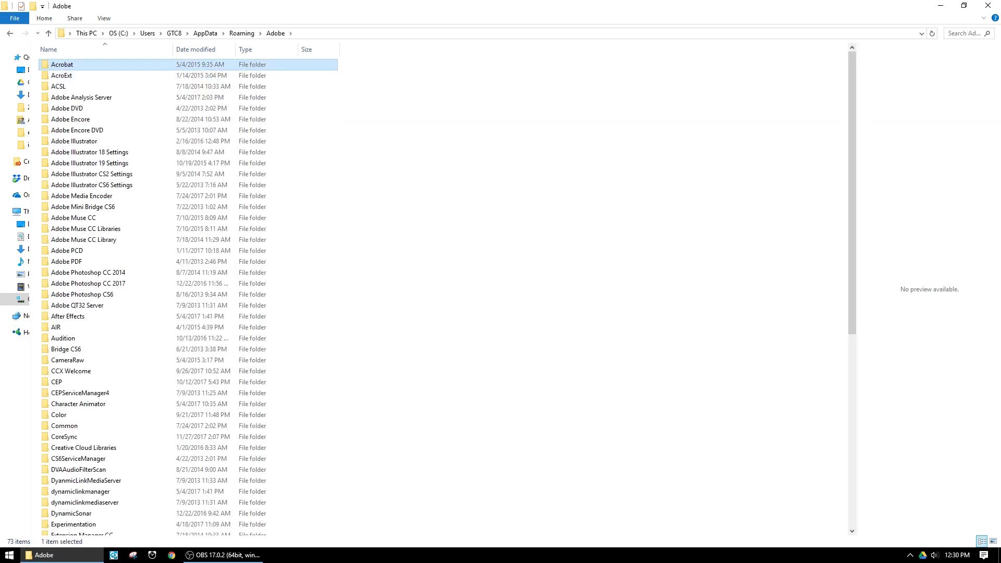
key(Return)
key(Down)
key(Down)
key(Down)
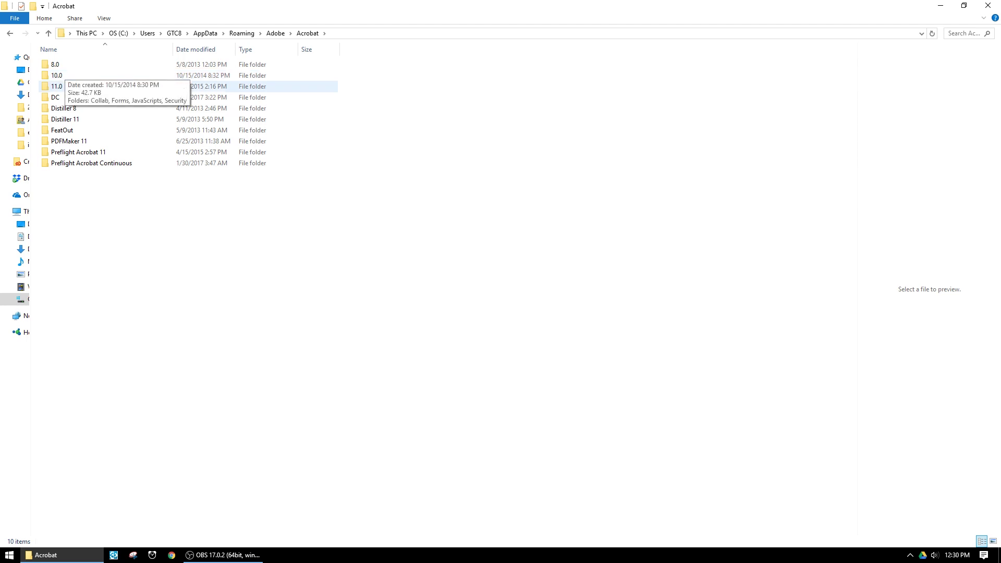
key(Down)
key(Return)
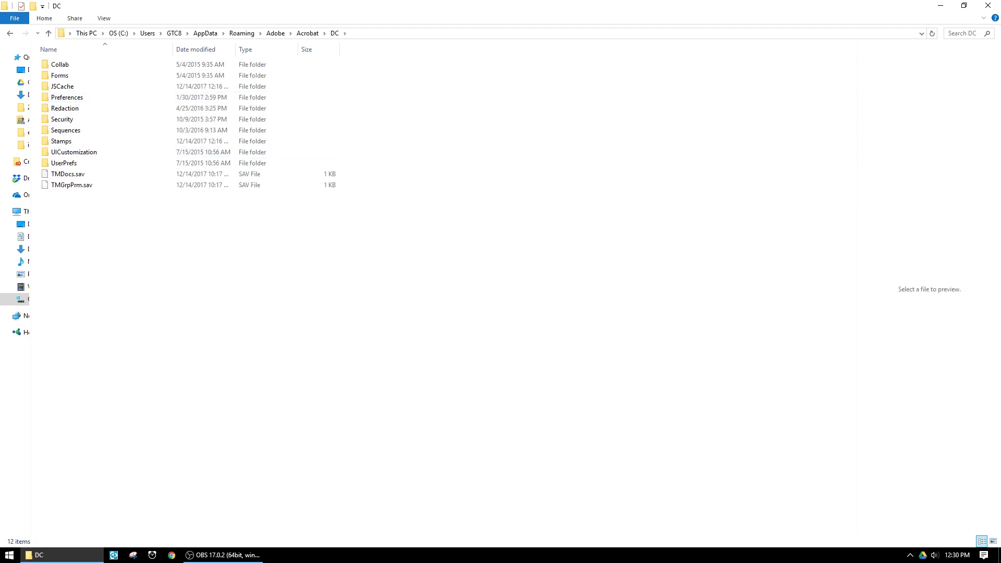
key(Up)
key(Up)
key(Up)
key(Return)
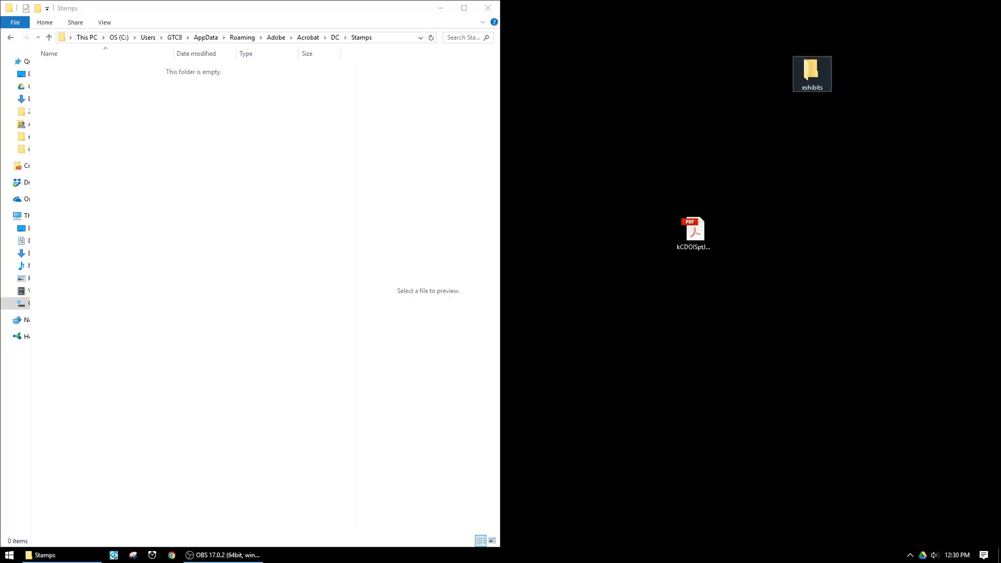
Open the exhibits folder from the desktop, move its window beside the Stamps folder, and open CCAN025.pdf.
key(Return)
drag(371, 28, 730, 109)
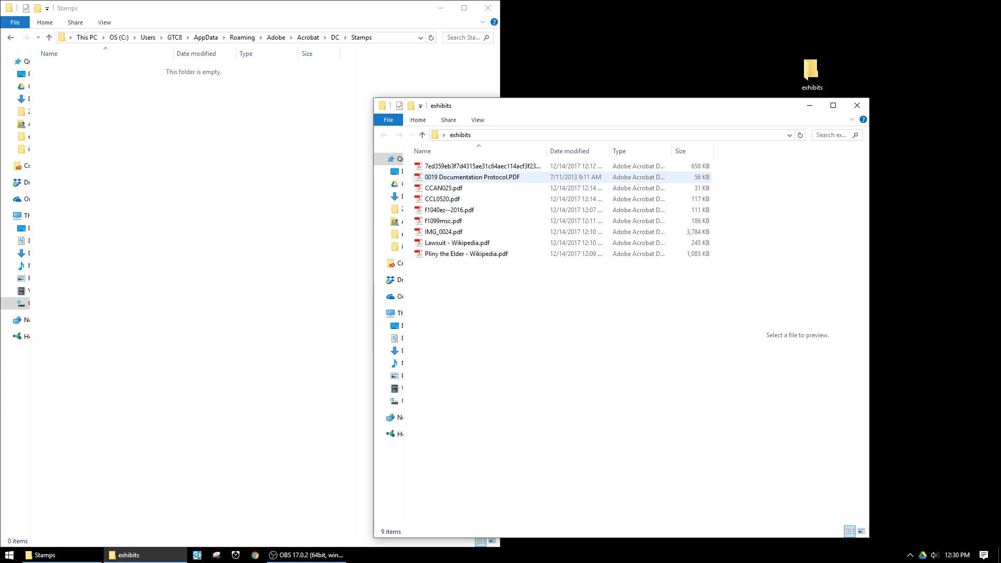
click(444, 188)
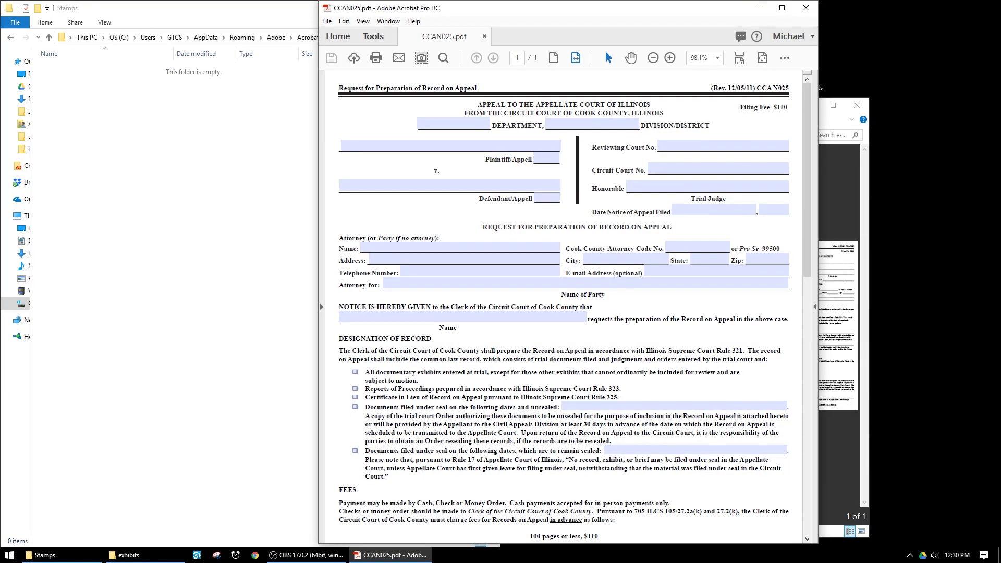
Add the Stamp tool for CCAN025.pdf and check which Dynamic stamps are available.
key(shift+F4)
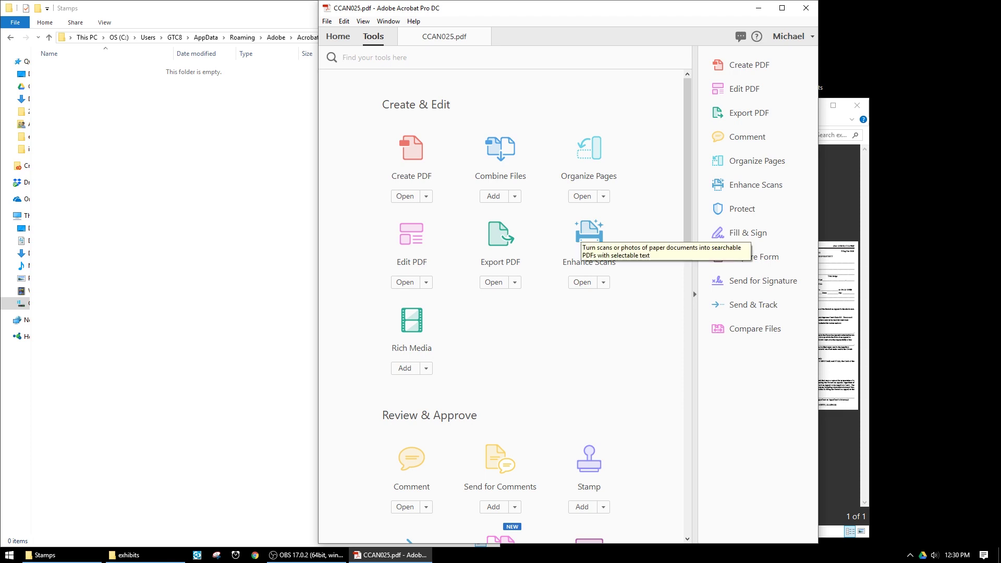
scroll(584, 433, down, 3)
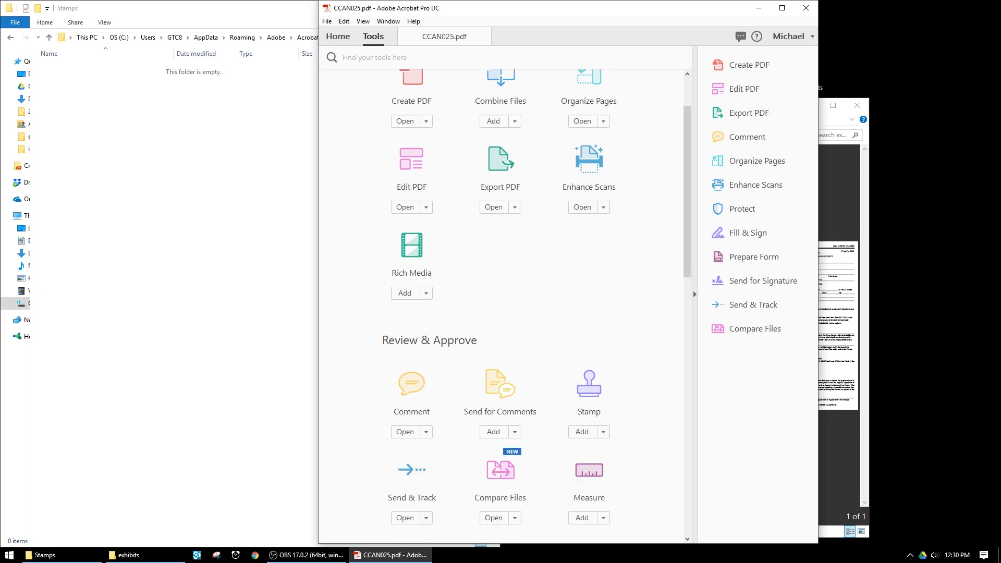
click(582, 431)
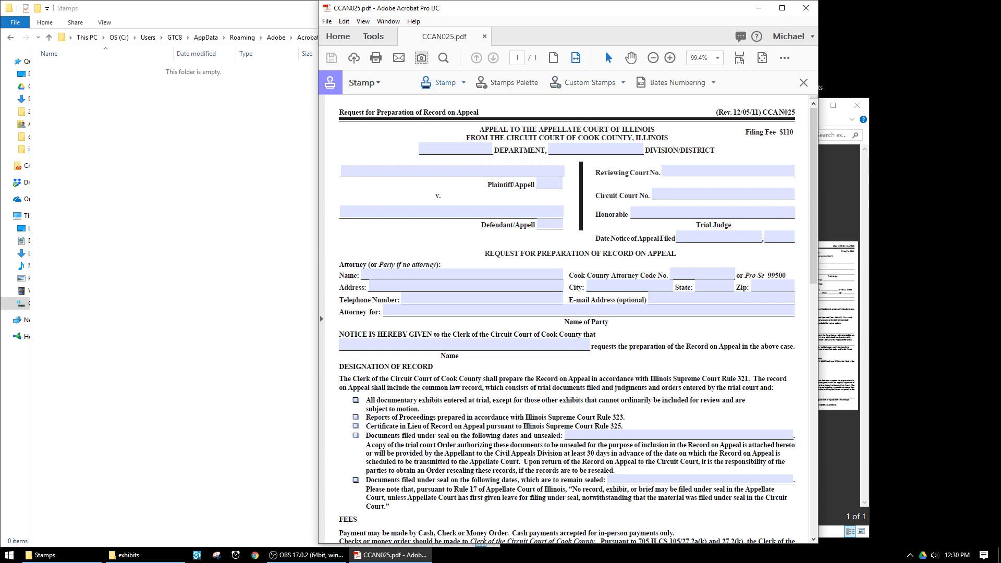
click(443, 83)
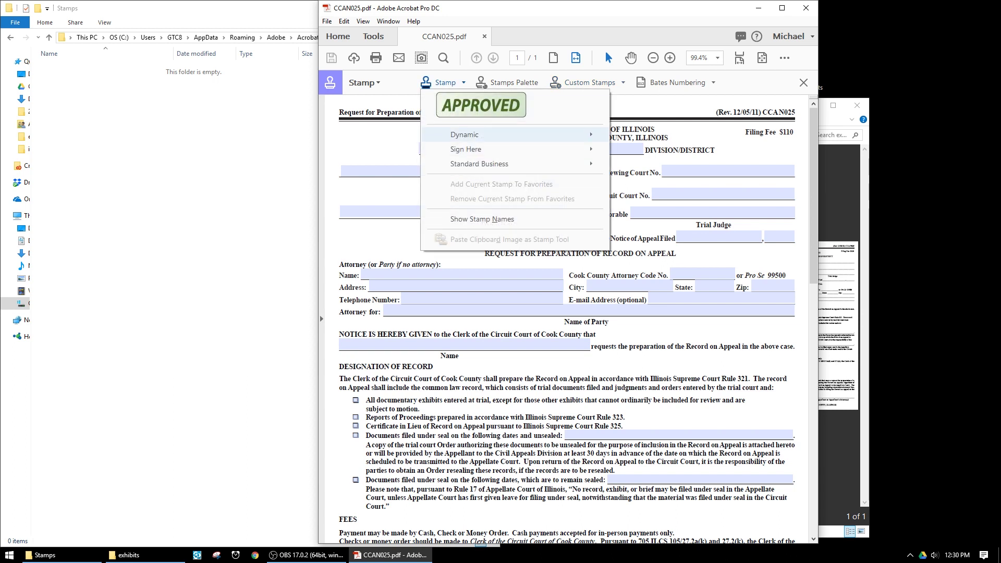
mouse_move(465, 135)
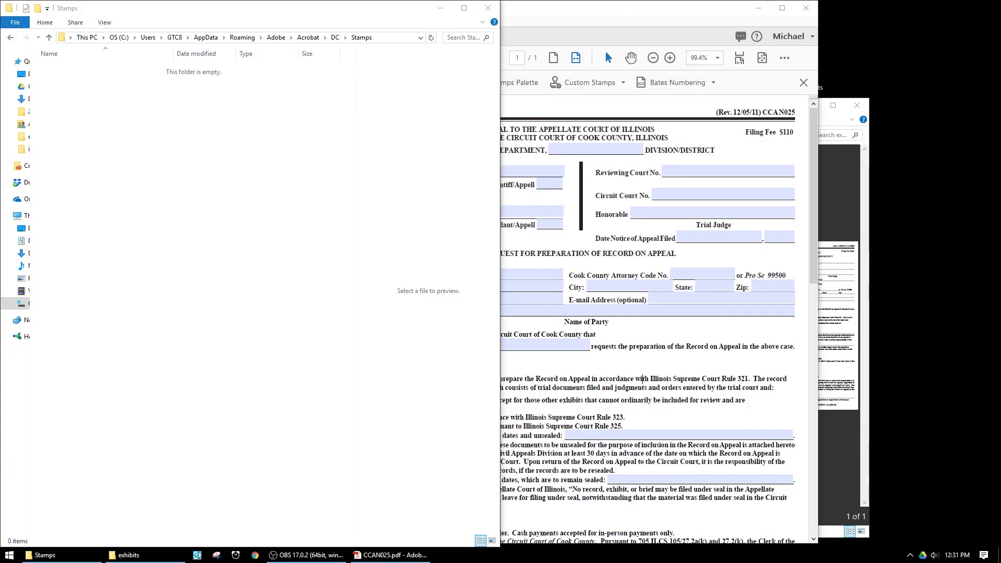
Move the stamp PDF from the desktop into the Stamps folder, keeping the exhibits window out of the way.
key(alt+Tab)
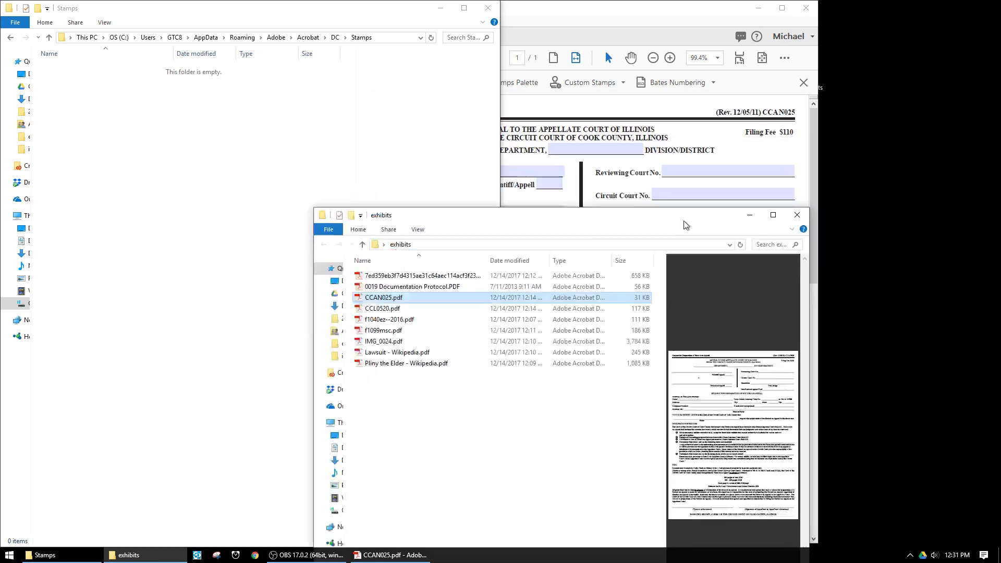
drag(673, 10, 813, 290)
drag(693, 229, 270, 192)
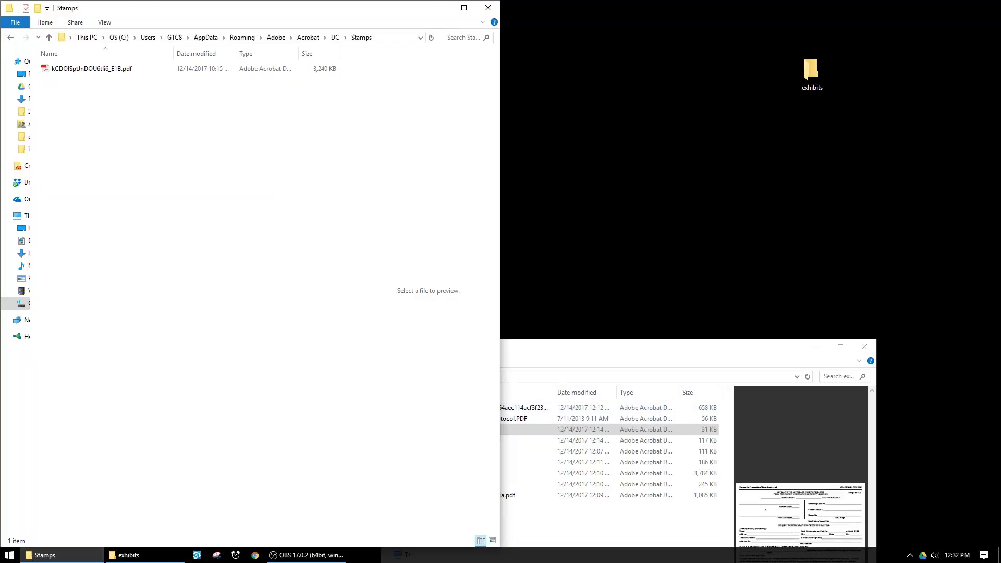
drag(718, 347, 775, 337)
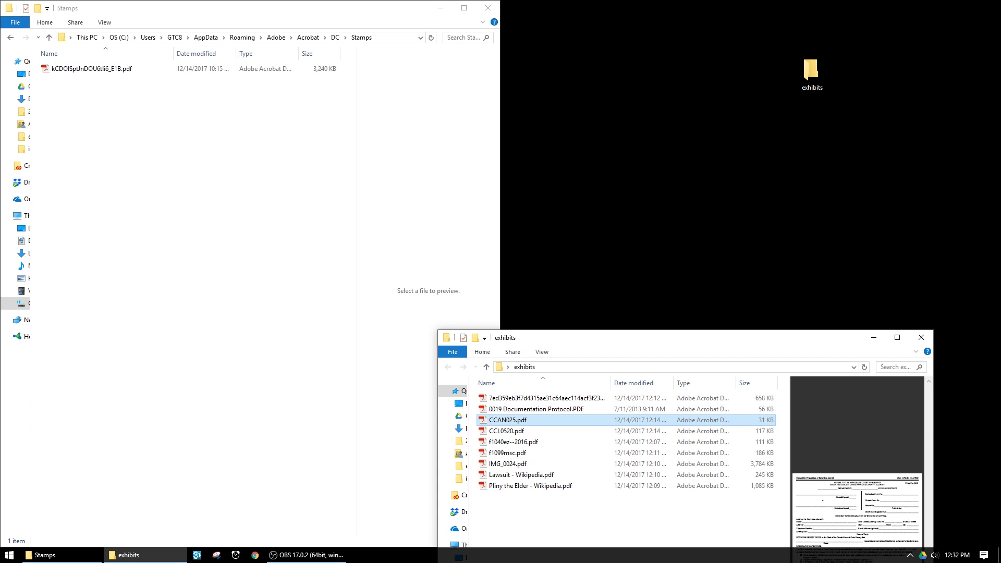
key(alt+Tab)
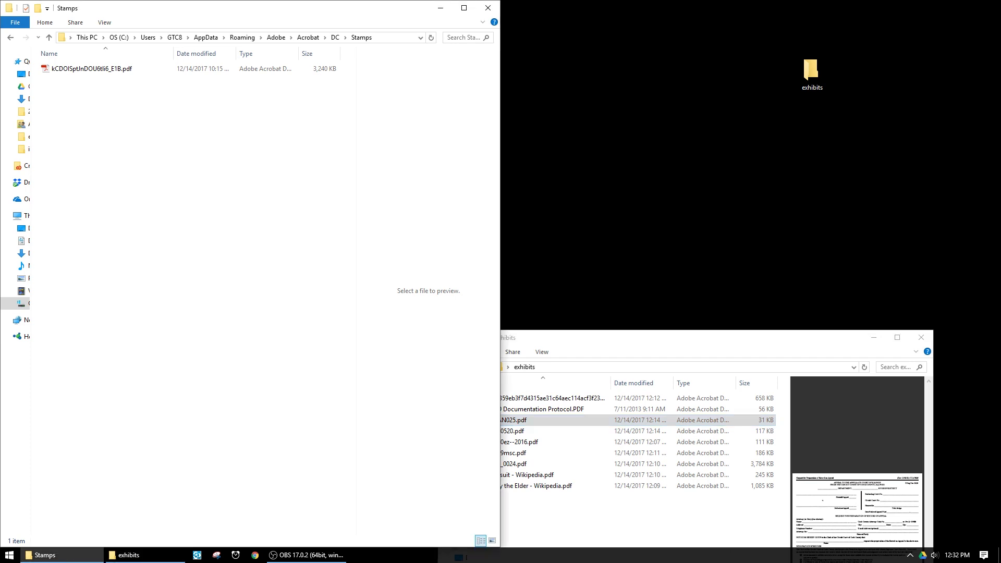
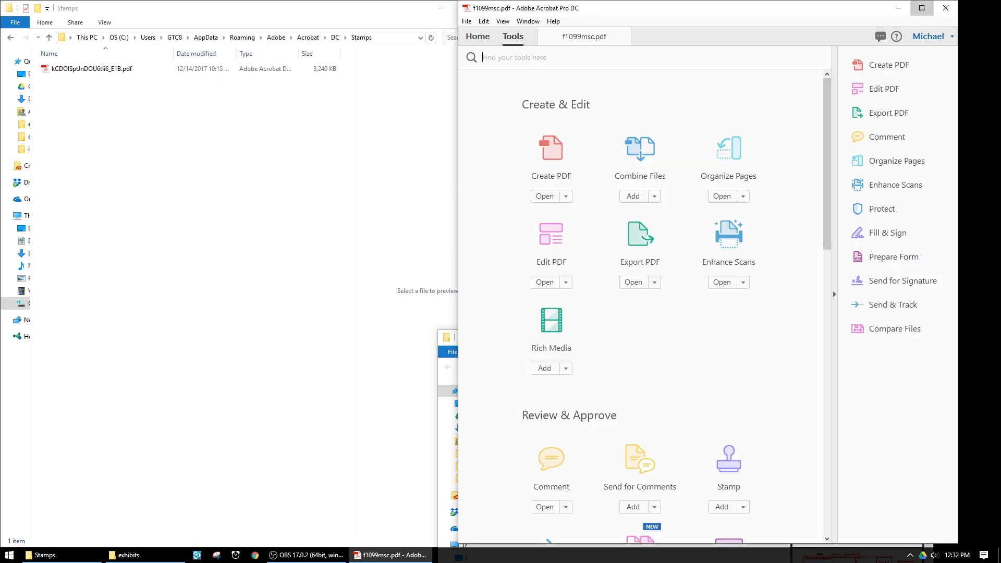
Place the yellow Plaintiff's Trial Exhibit dynamic stamp near the lower-right corner of the first page of f1099msc.pdf.
click(922, 8)
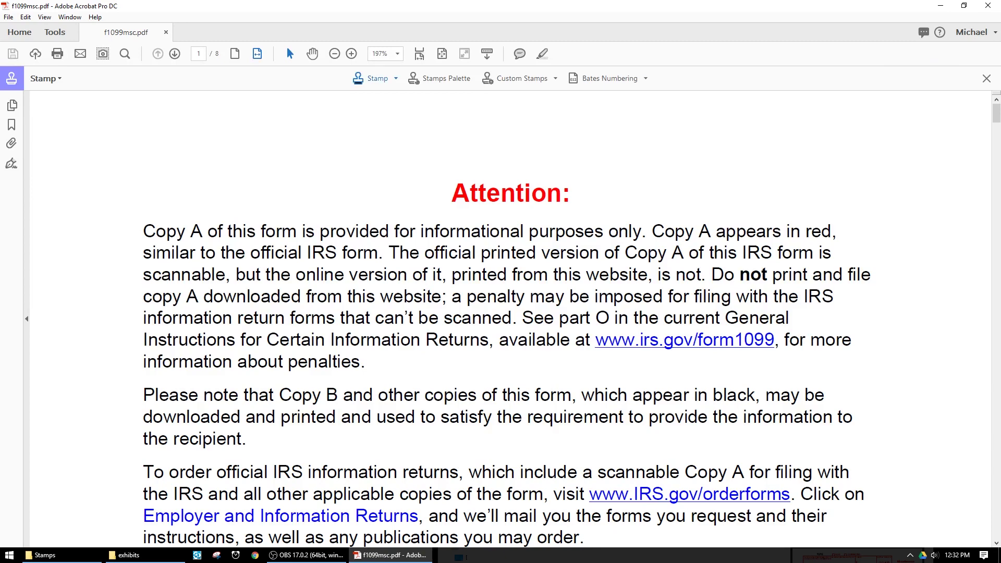
mouse_move(412, 131)
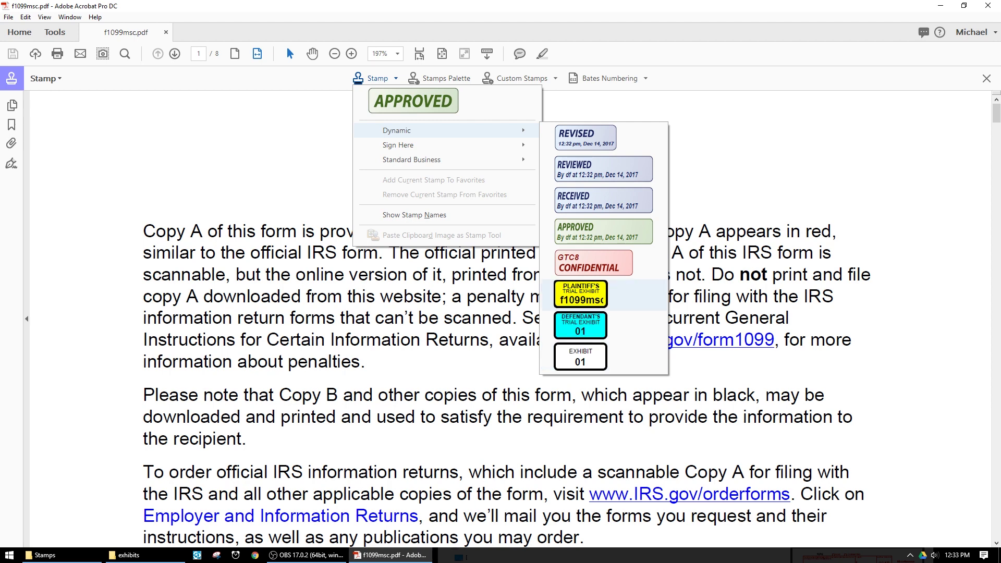
click(580, 295)
click(671, 168)
drag(671, 168, 759, 360)
scroll(733, 384, down, 5)
scroll(776, 380, down, 10)
scroll(759, 360, down, 3)
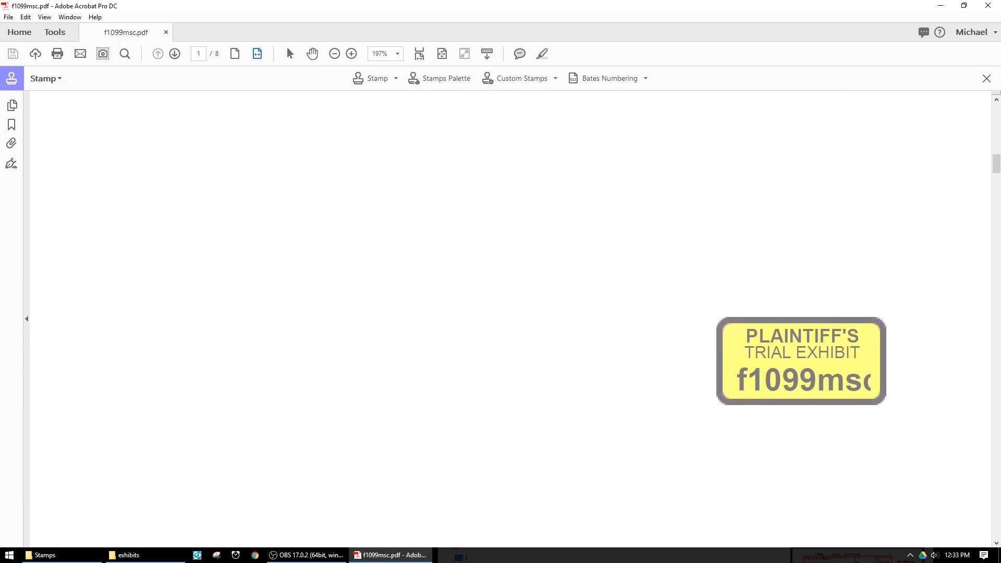
click(873, 475)
key(ctrl+0)
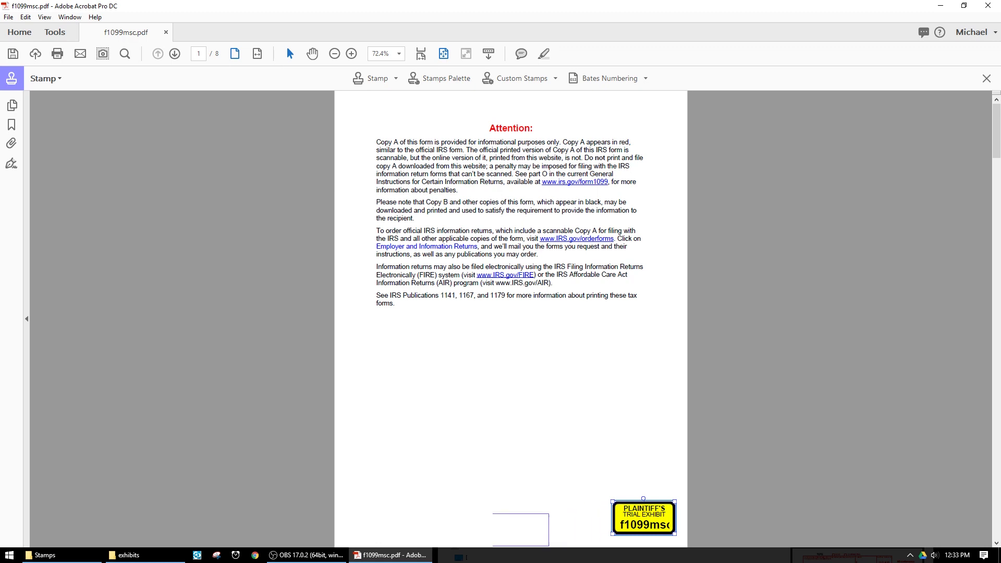
drag(386, 509, 398, 518)
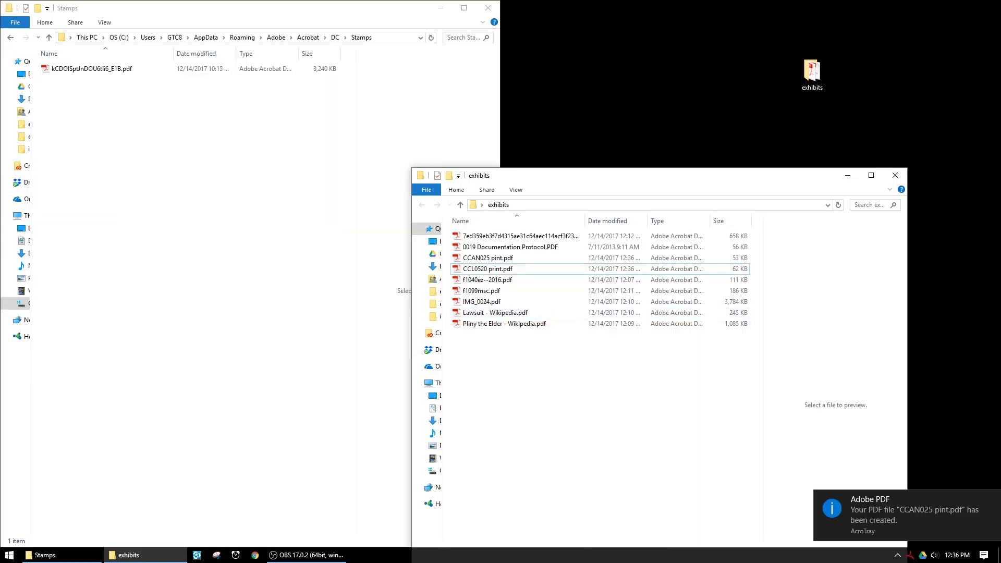
Open CCL0520 print.pdf from the exhibits folder and fit the whole page in view.
double_click(488, 269)
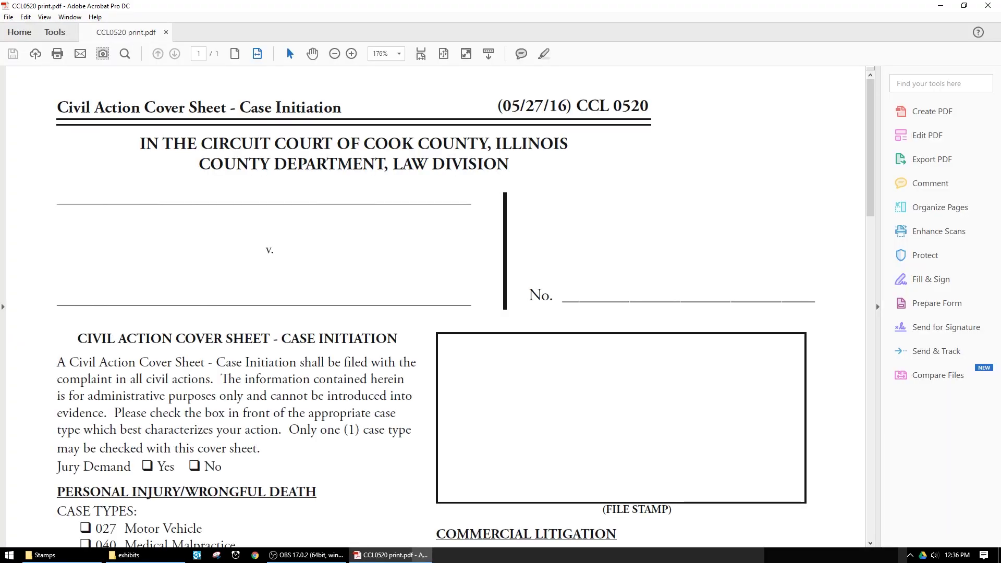
scroll(433, 308, down, 2)
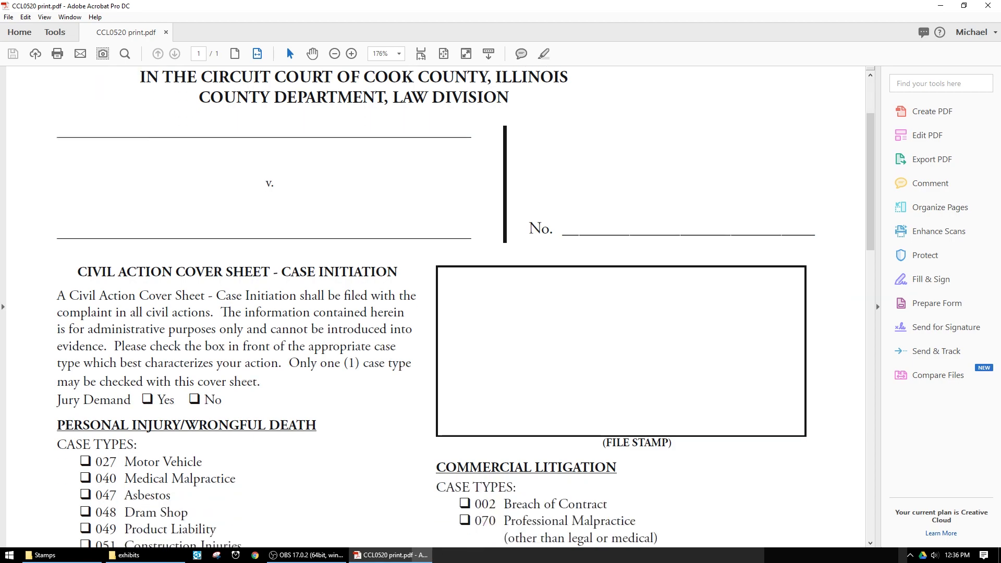
scroll(433, 308, down, 5)
key(ctrl+0)
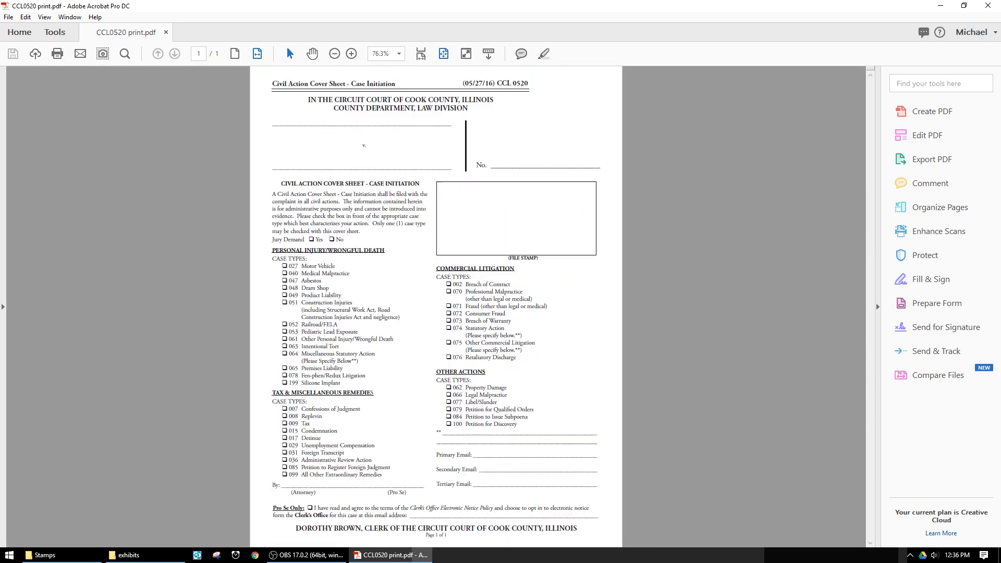
Place the yellow Plaintiff's Trial Exhibit dynamic stamp at the lower right of the CCL0520 page and move it up the page.
key(ctrl+shift+s)
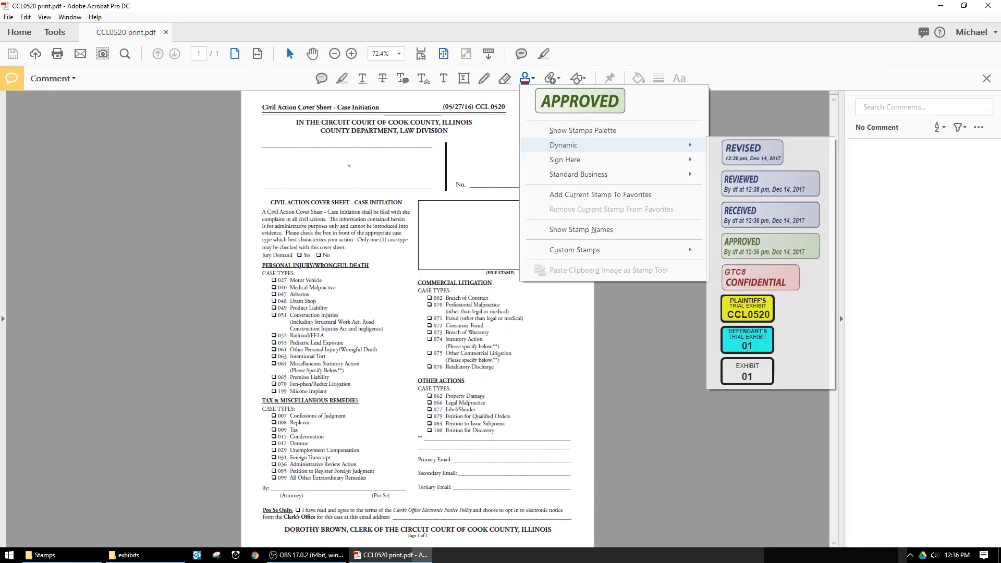
click(748, 309)
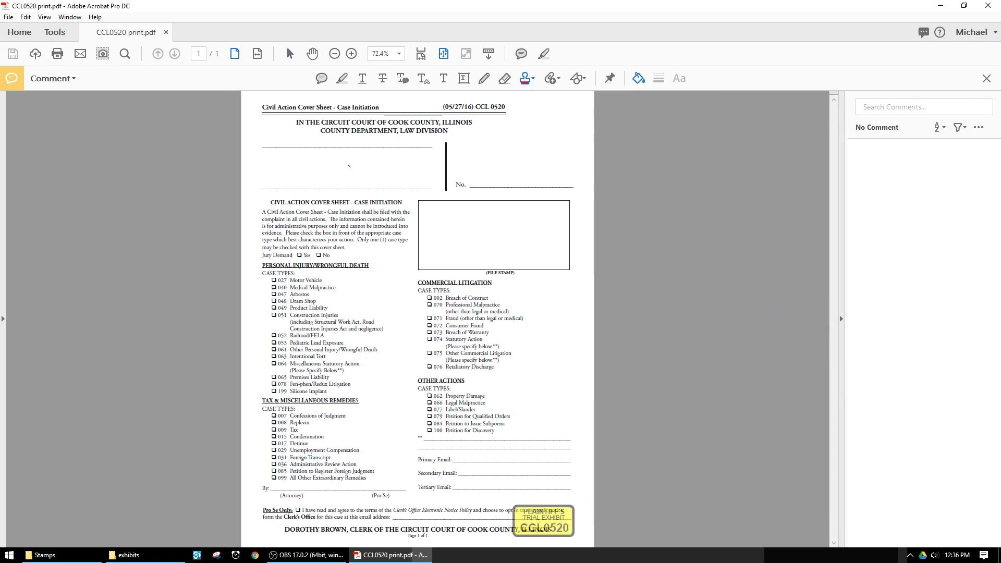
click(545, 520)
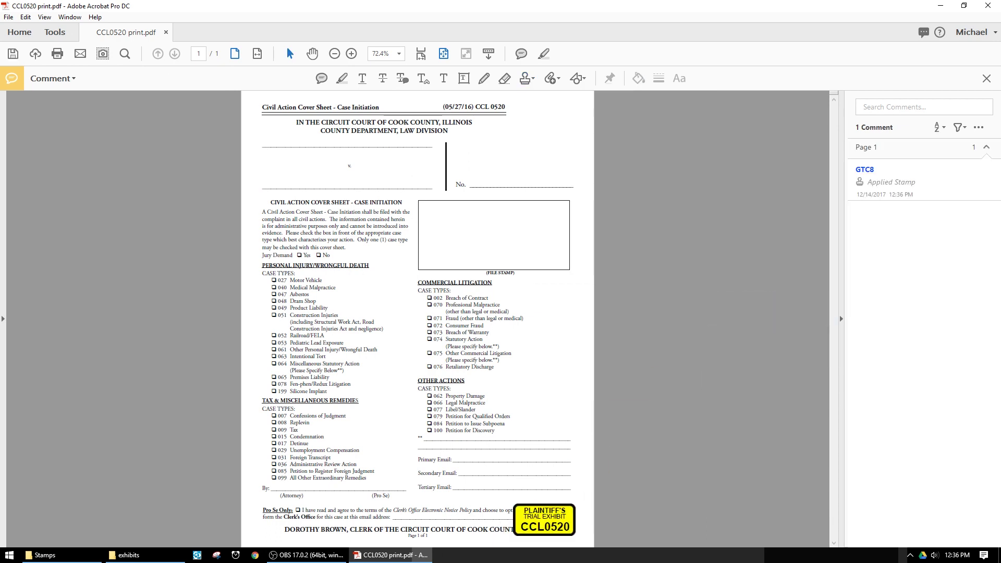
click(544, 520)
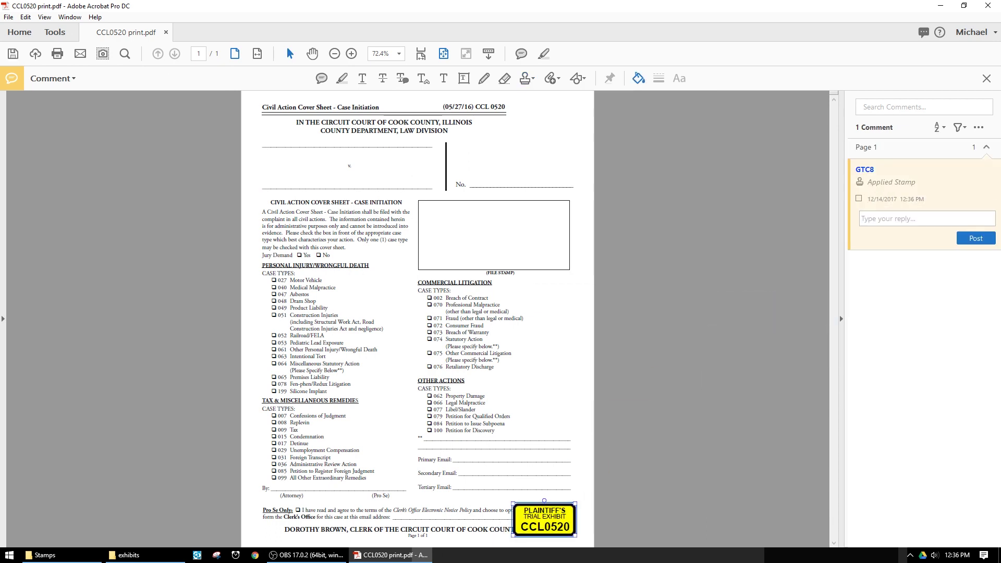
drag(544, 520, 548, 387)
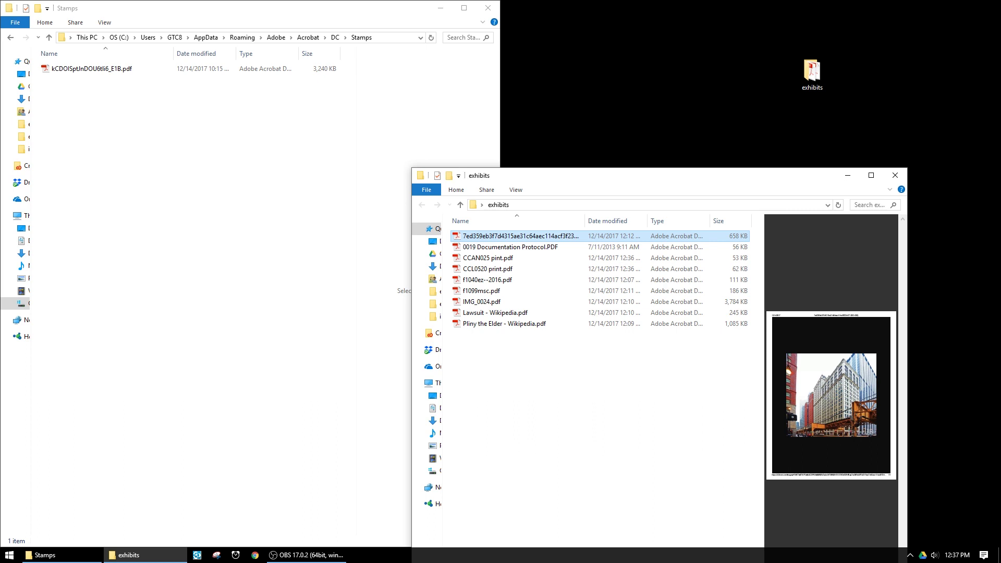
Rename the first two PDFs in the exhibits folder as PTX001.pdf and PTX002.PDF.
key(F2)
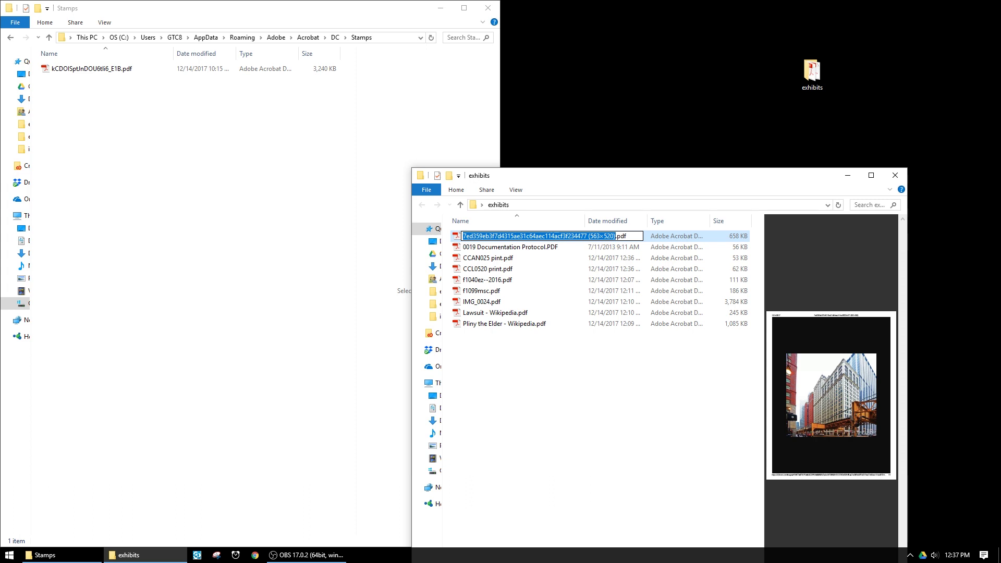
text(PTX001)
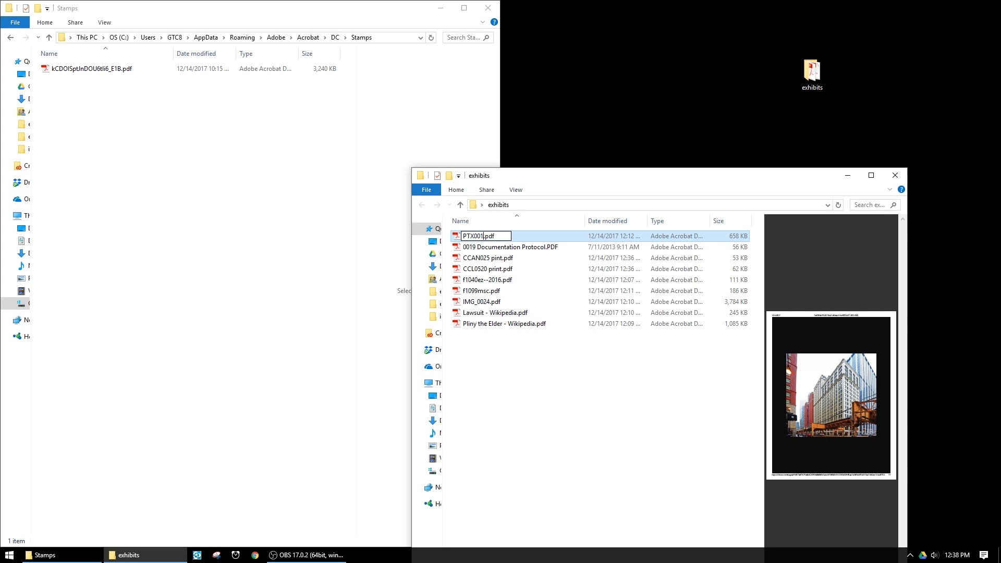
key(Return)
key(shift+Down)
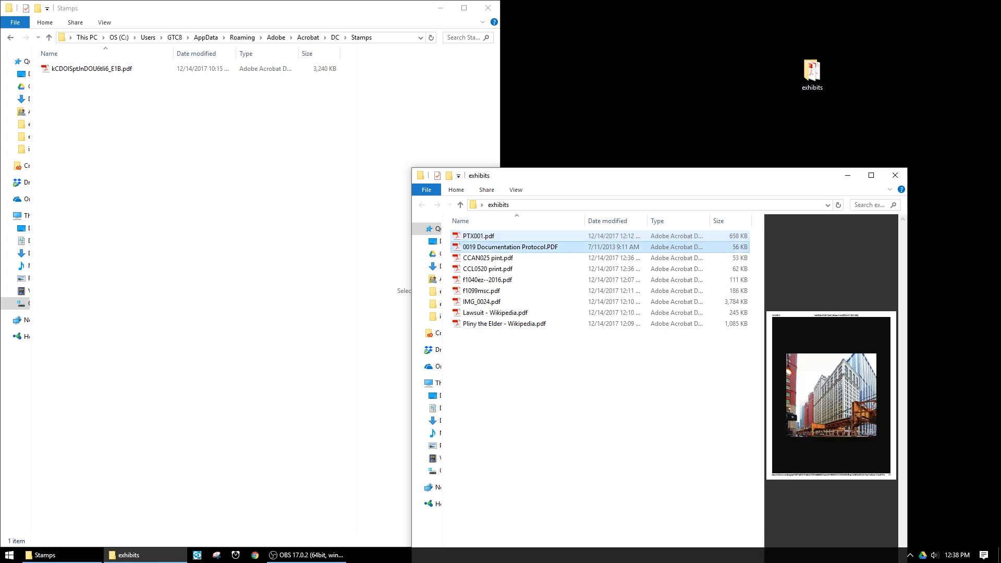
key(F2)
text(PTX002.PDF)
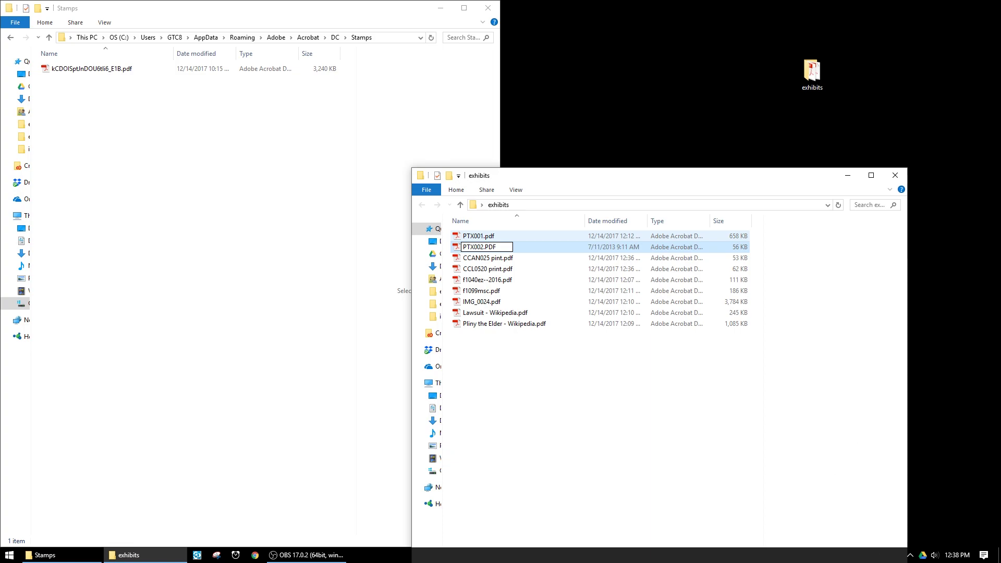
Rename the remaining exhibit PDFs in list order as PTX003.pdf through PTX009.pdf.
key(Tab)
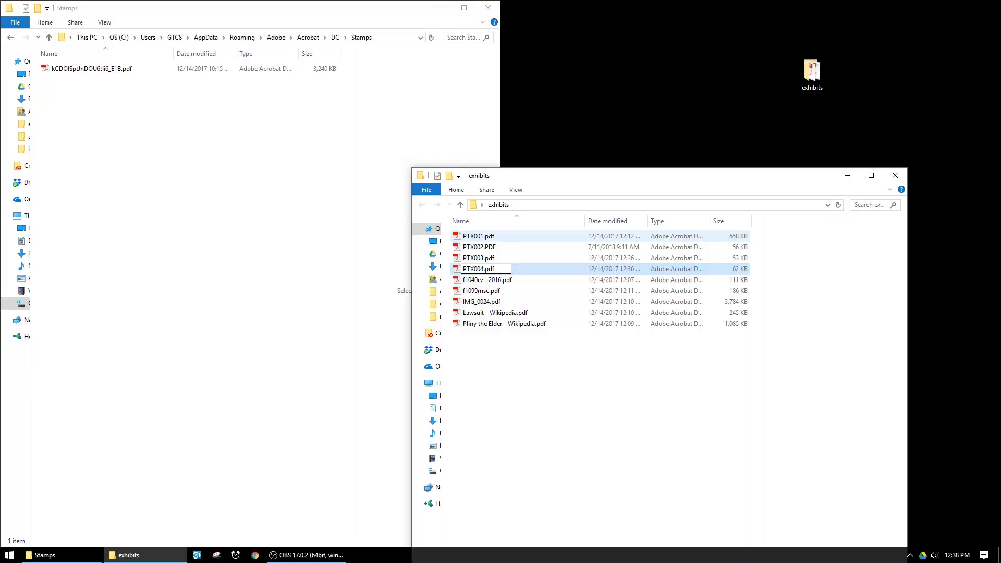
key(Return)
key(Down)
key(alt+p)
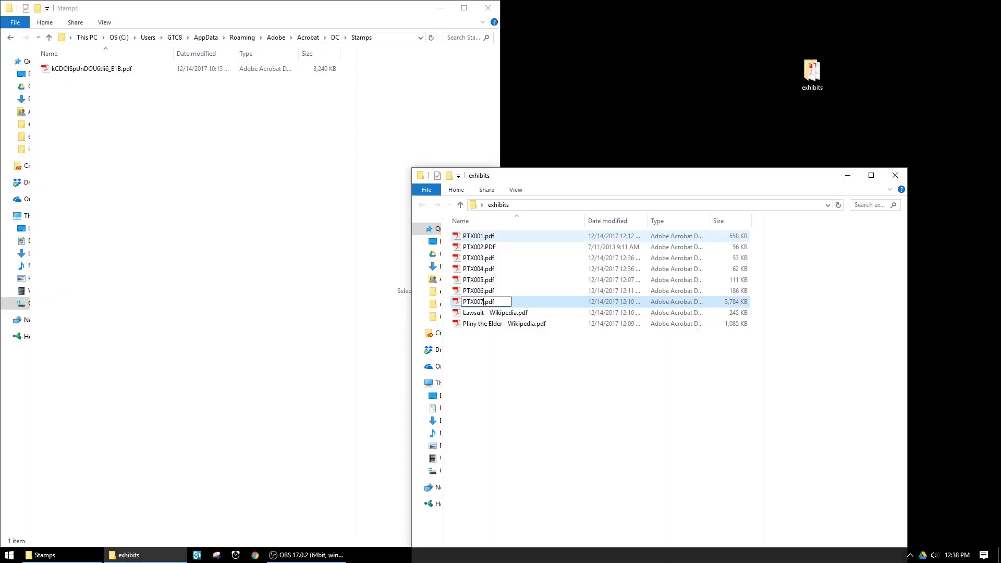
click(495, 313)
text(PTX)
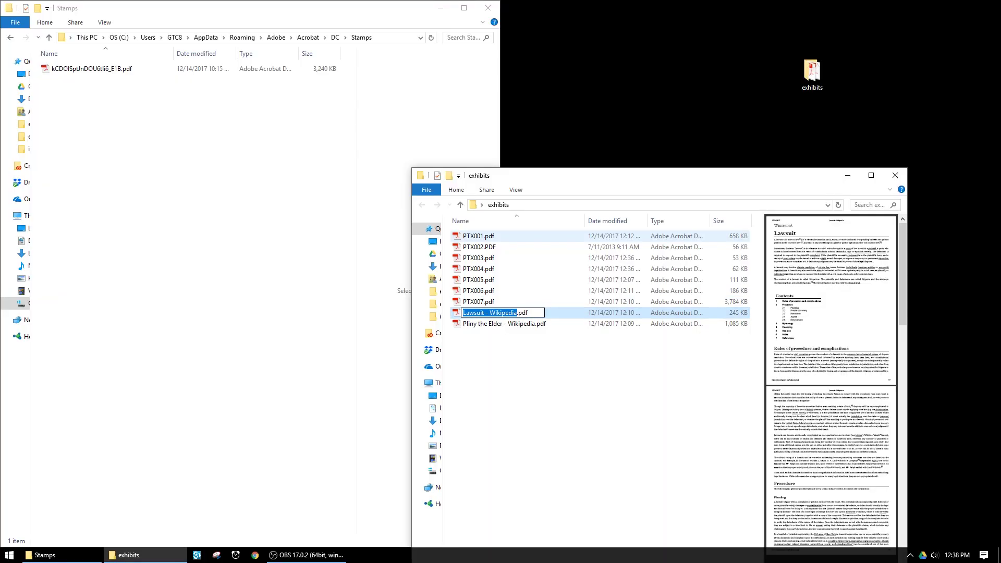
text(008)
click(495, 324)
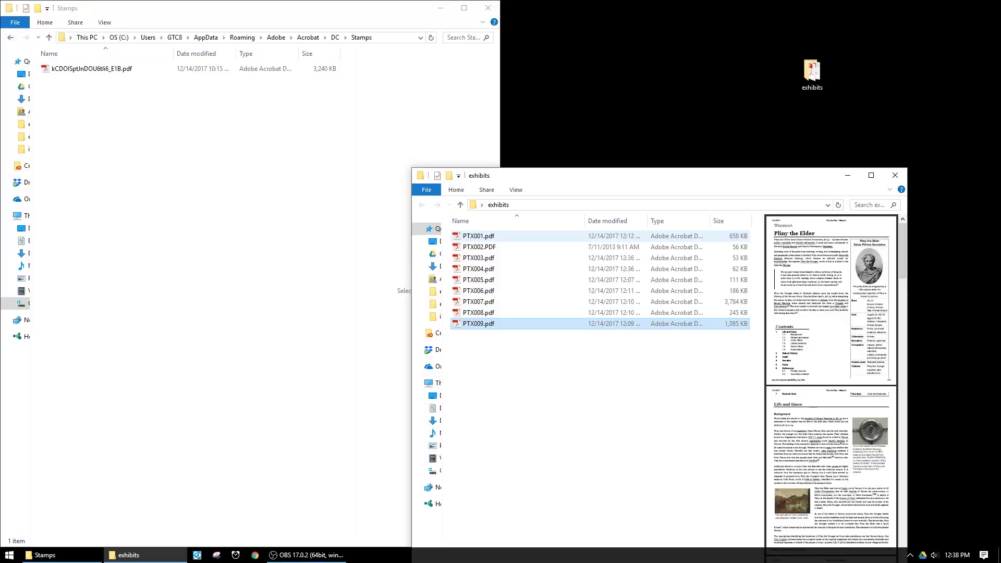
Open all nine renamed exhibits, PTX001 through PTX009, together in Adobe Acrobat.
click(522, 365)
drag(468, 419, 583, 228)
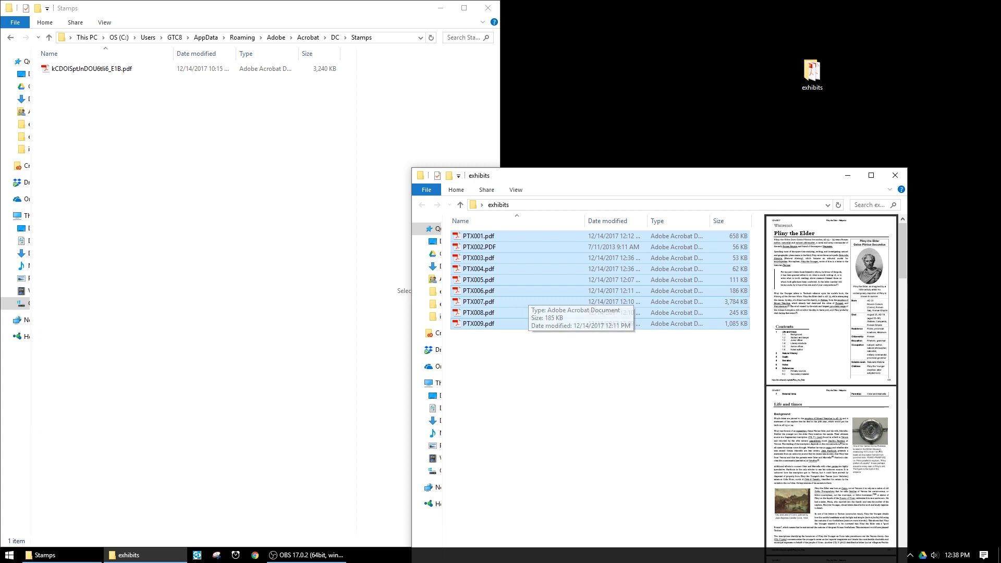
key(Return)
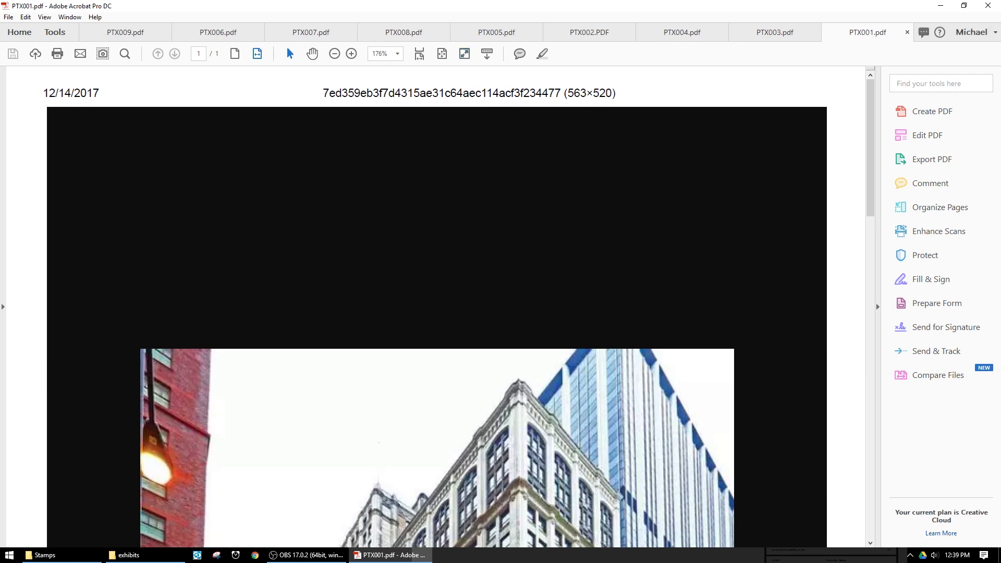
Place the yellow Plaintiff's Trial Exhibit dynamic stamp near the lower-right corner of the PTX001.pdf page.
key(ctrl+0)
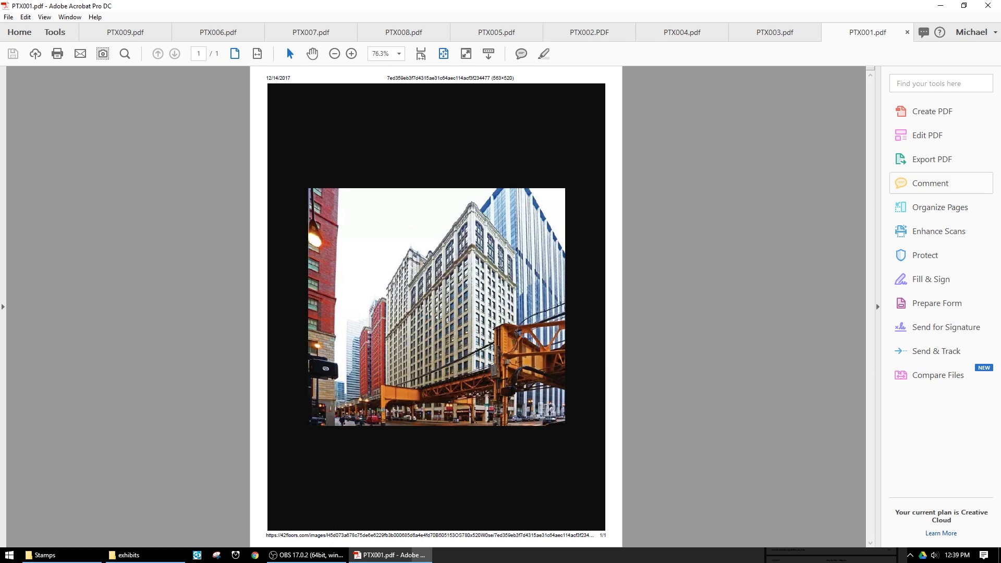
click(931, 183)
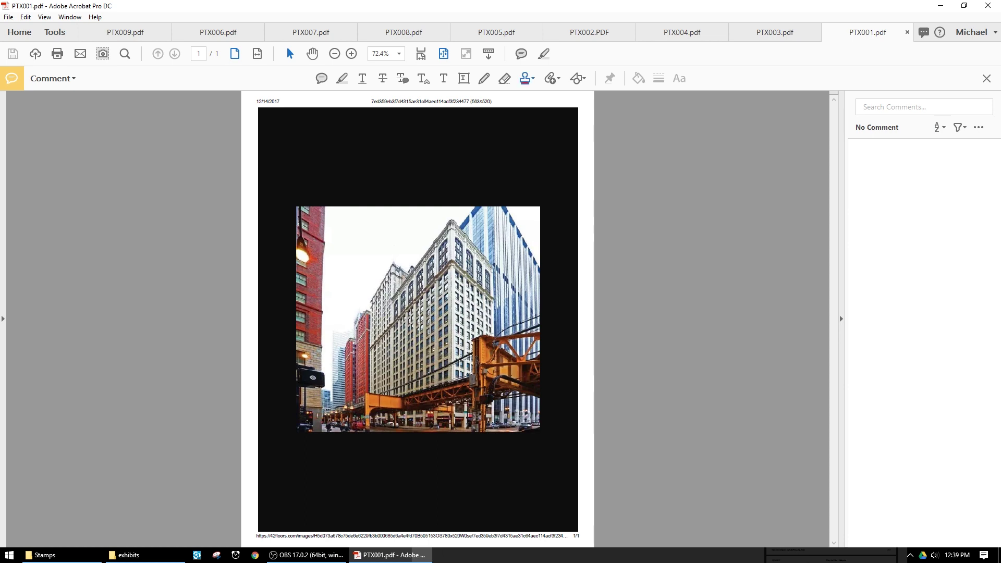
click(529, 78)
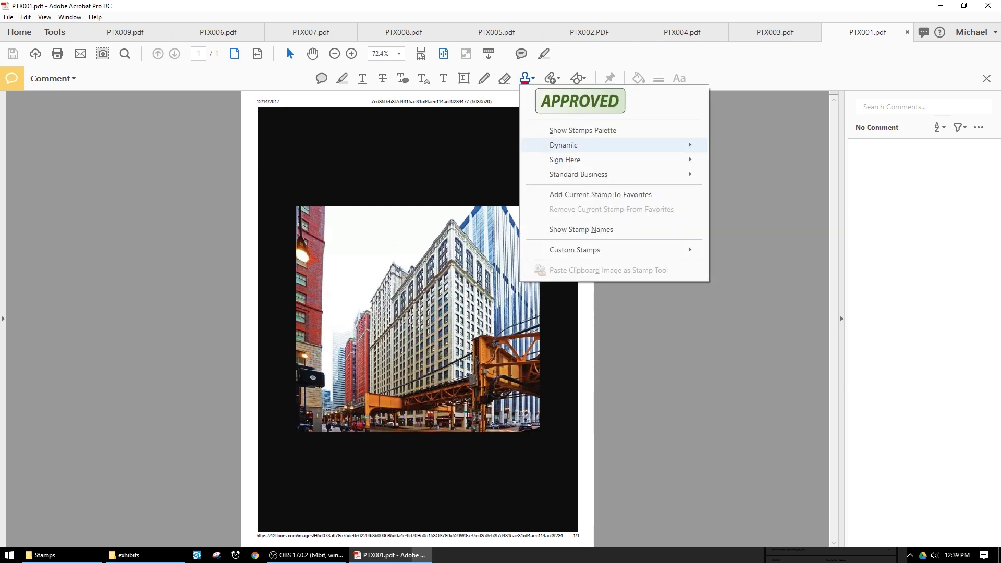
mouse_move(626, 145)
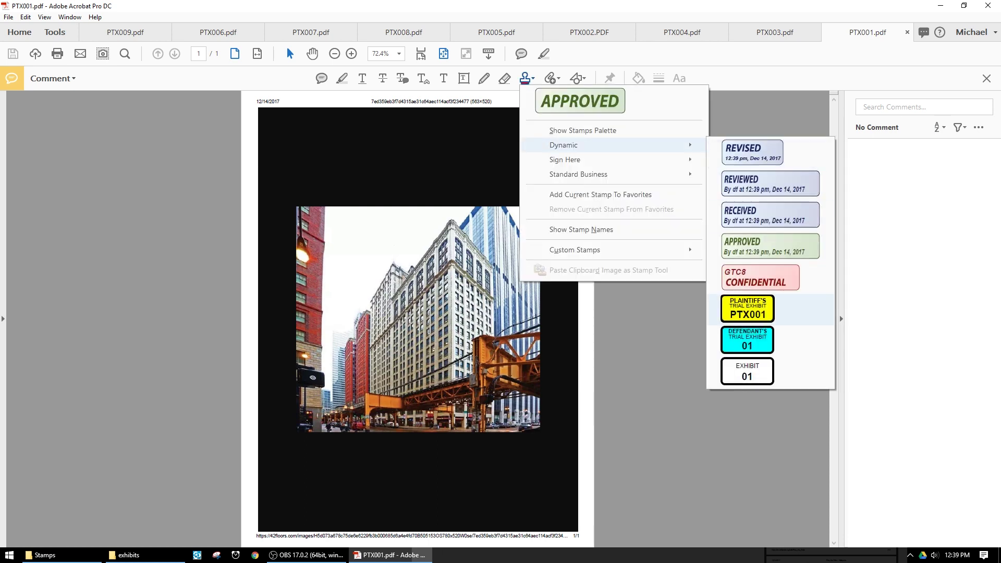
click(751, 310)
click(552, 508)
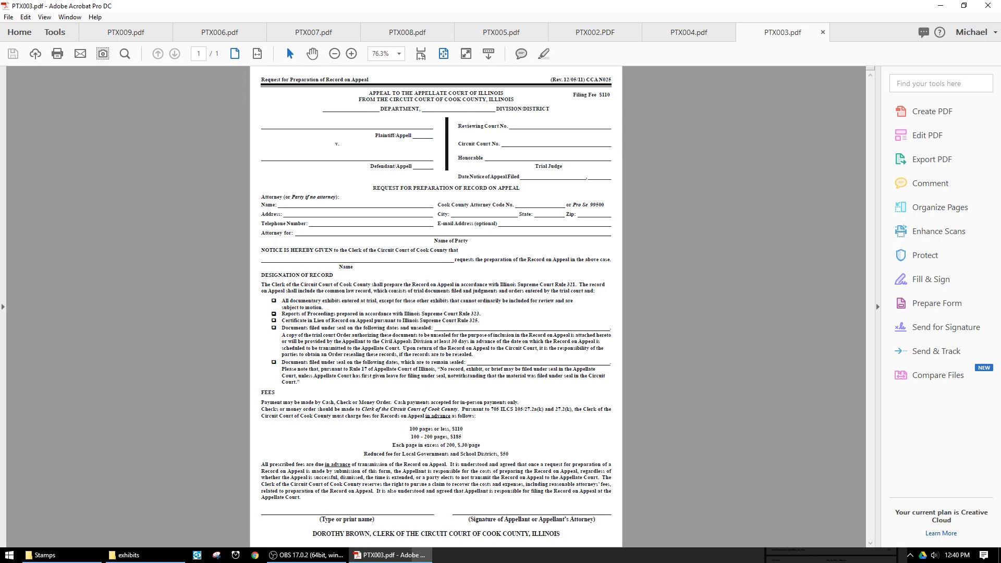
Place the yellow Plaintiff's Trial Exhibit dynamic stamp beside the fee list on PTX003.pdf and close the document.
click(930, 183)
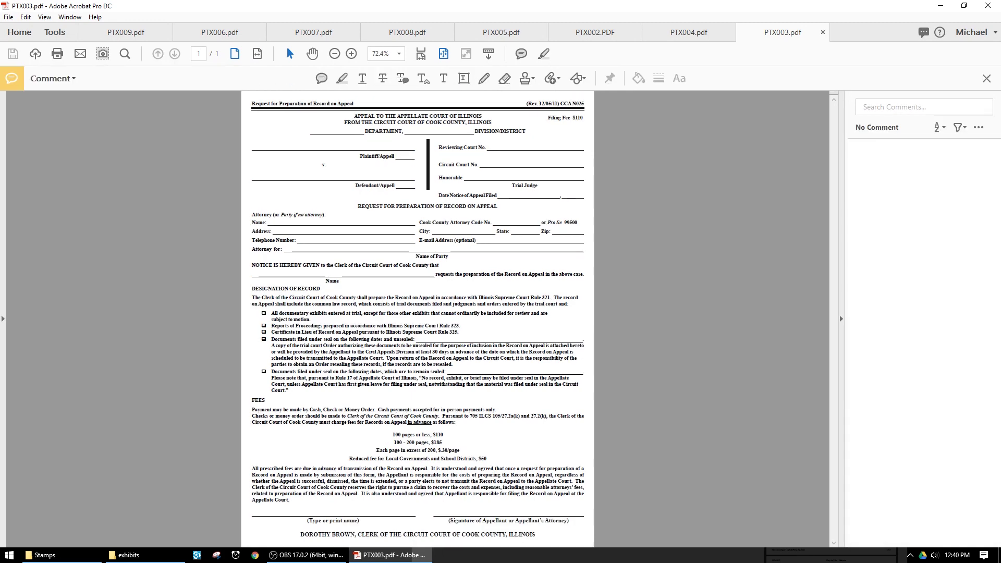
click(528, 78)
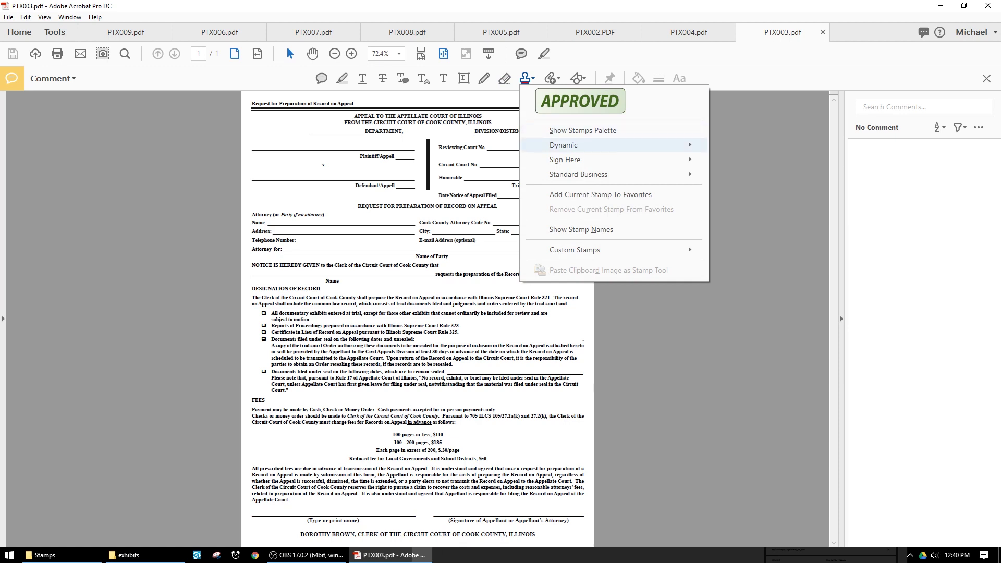
mouse_move(652, 145)
click(746, 309)
click(581, 432)
mouse_move(581, 432)
mouse_down()
mouse_move(537, 533)
mouse_move(547, 434)
mouse_move(550, 526)
mouse_move(528, 538)
mouse_move(543, 536)
mouse_move(537, 428)
mouse_move(548, 440)
mouse_up()
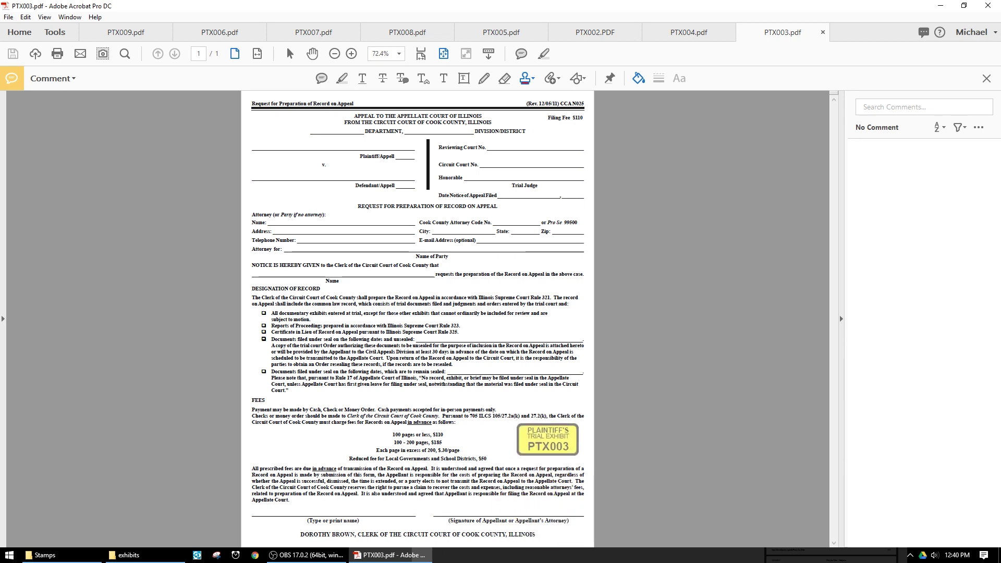
click(547, 440)
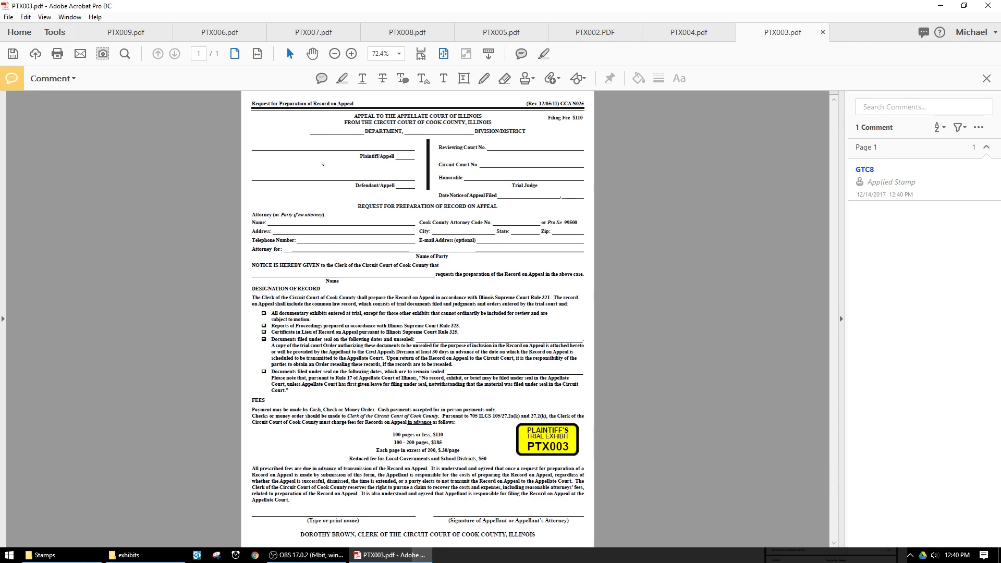
key(ctrl+w)
Add the Stamp tool from the commenting tools to the main toolbar while PTX002.PDF is open, and close the commenting tools.
key(ctrl+0)
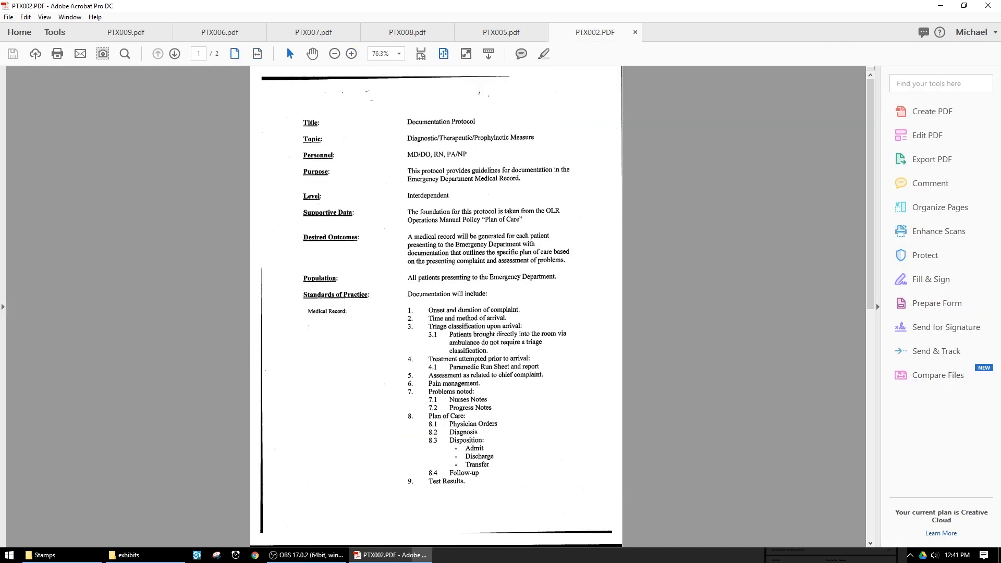
click(930, 183)
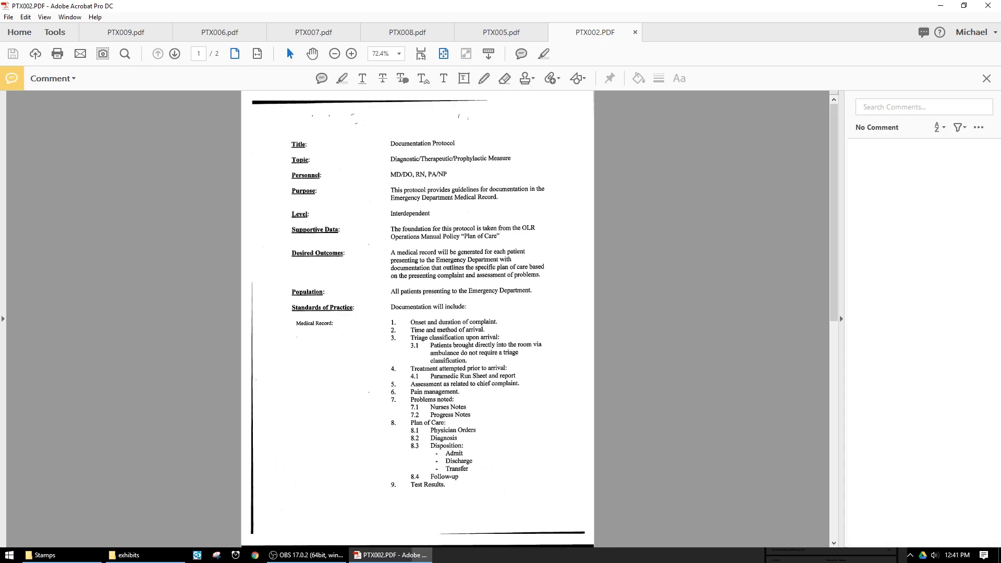
drag(526, 78, 582, 53)
click(987, 78)
Pick the yellow Plaintiff's Trial Exhibit dynamic stamp for PTX002.PDF using the Stamp tool added to the main toolbar.
click(568, 54)
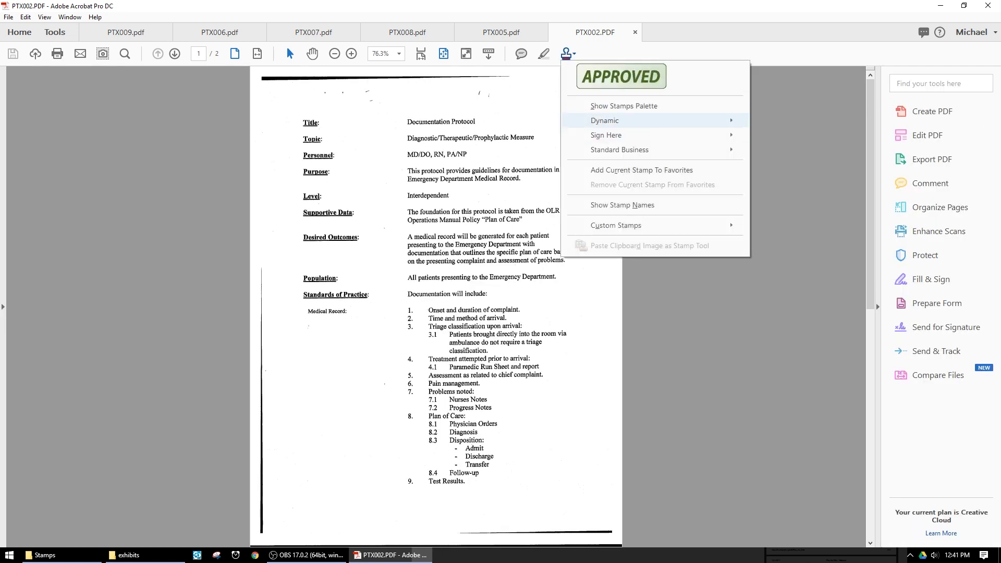
mouse_move(626, 120)
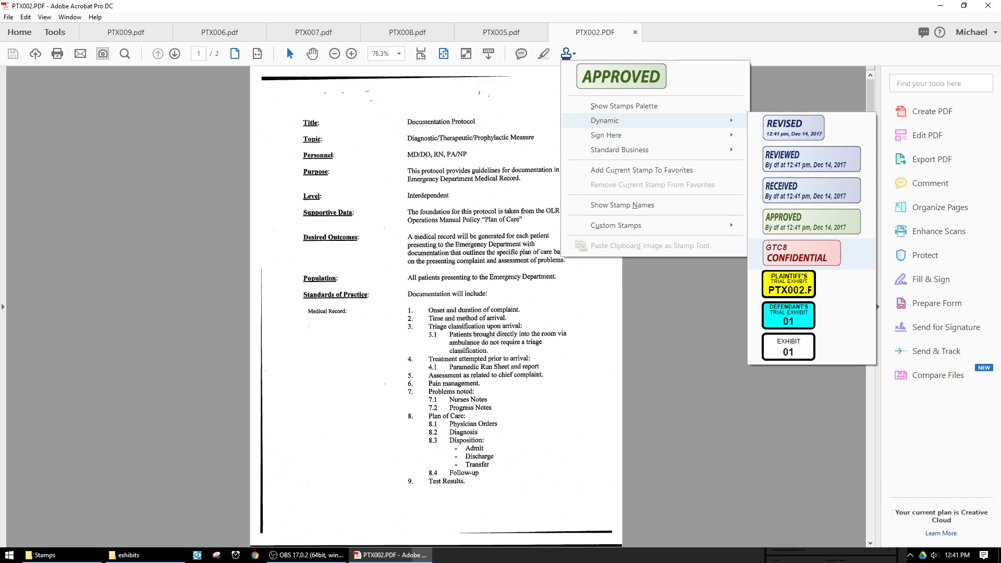
click(789, 284)
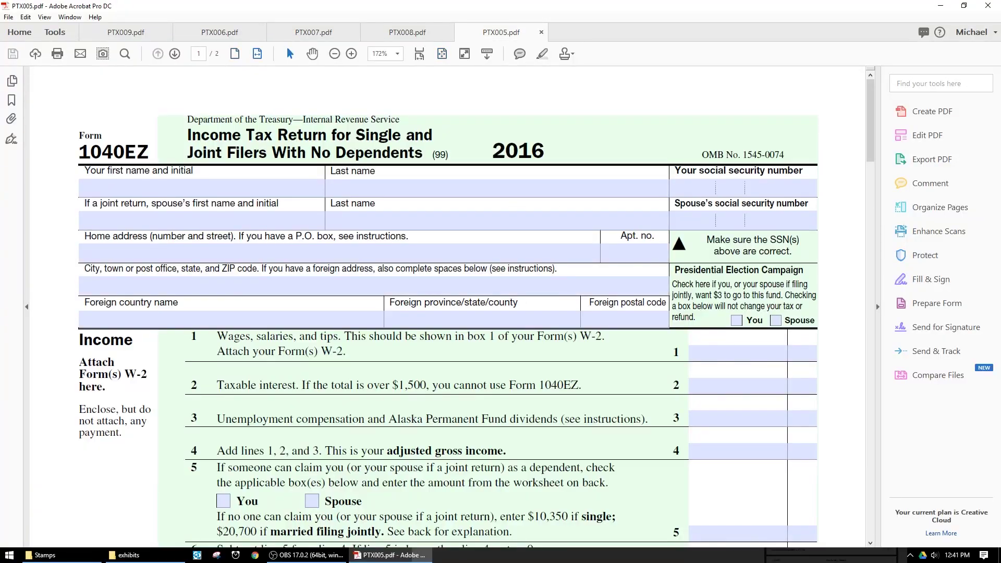
Place the yellow Plaintiff's Trial Exhibit dynamic stamp below the 1040EZ form's lower-right edge in PTX005.pdf and close the document.
key(ctrl+0)
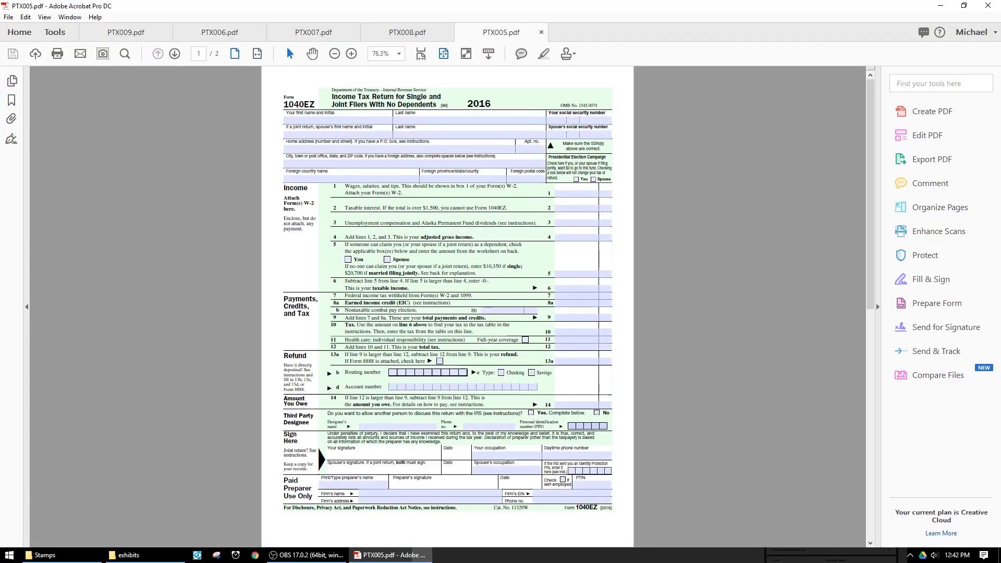
click(573, 53)
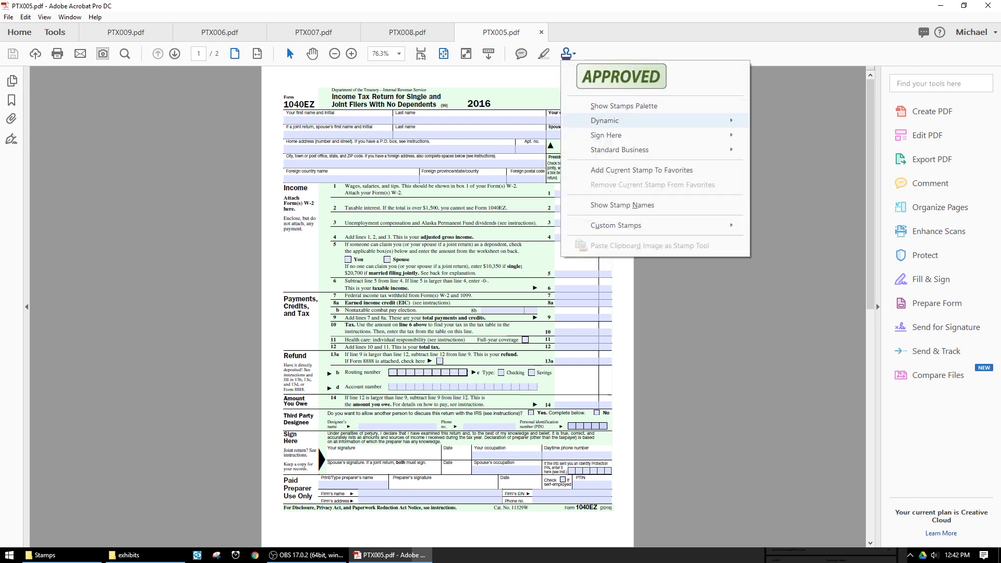
mouse_move(605, 120)
click(790, 284)
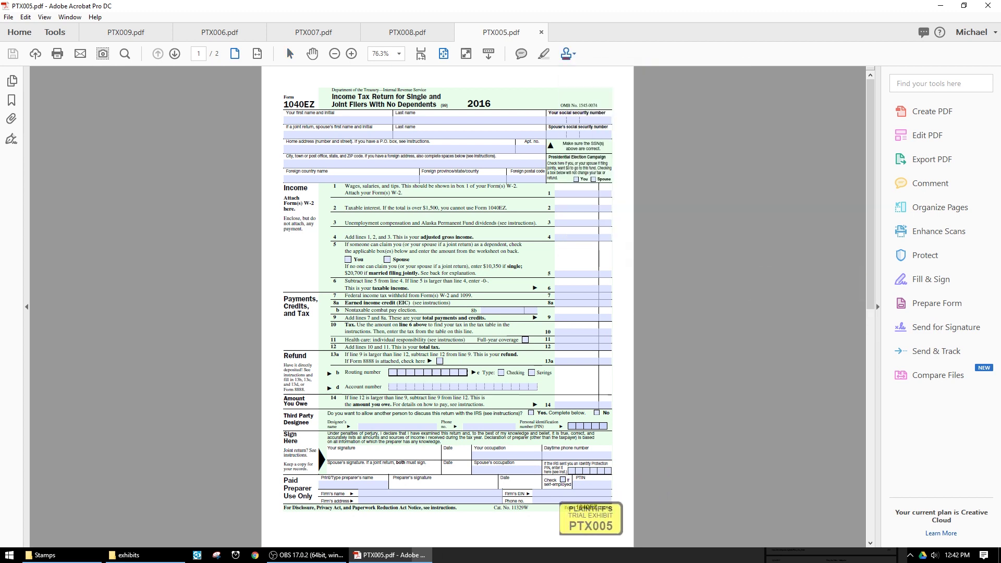
click(570, 529)
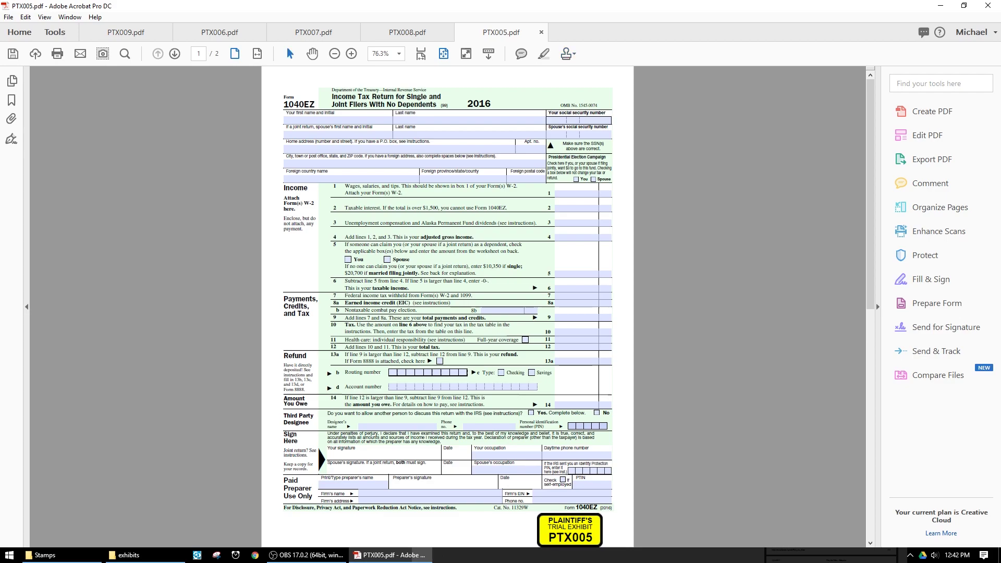
key(ctrl+w)
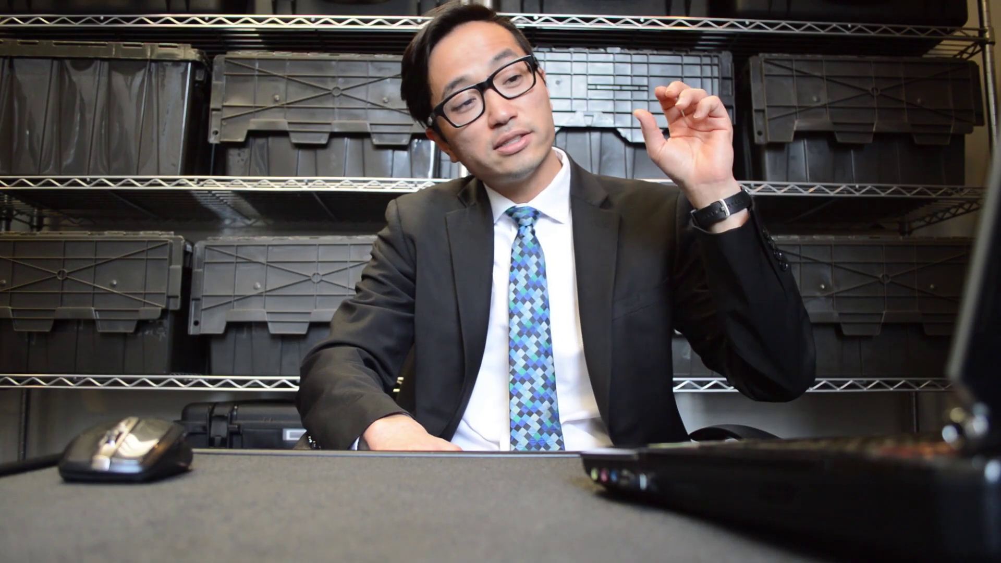